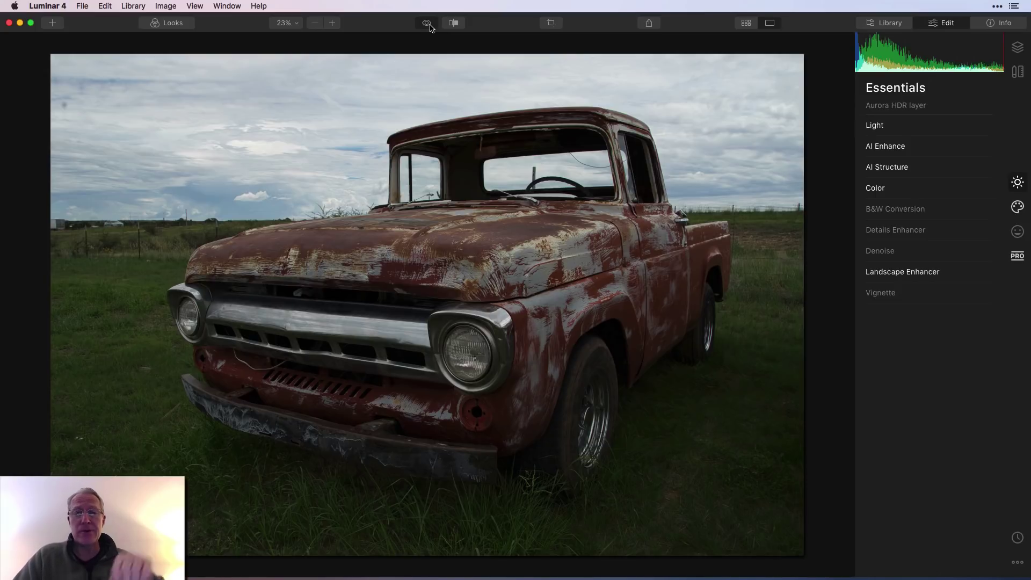
Switch the preview back to the untouched DSC02292.jpeg truck photo without an Aurora HDR layer
{"action": "left_click", "coordinate": [430, 26]}
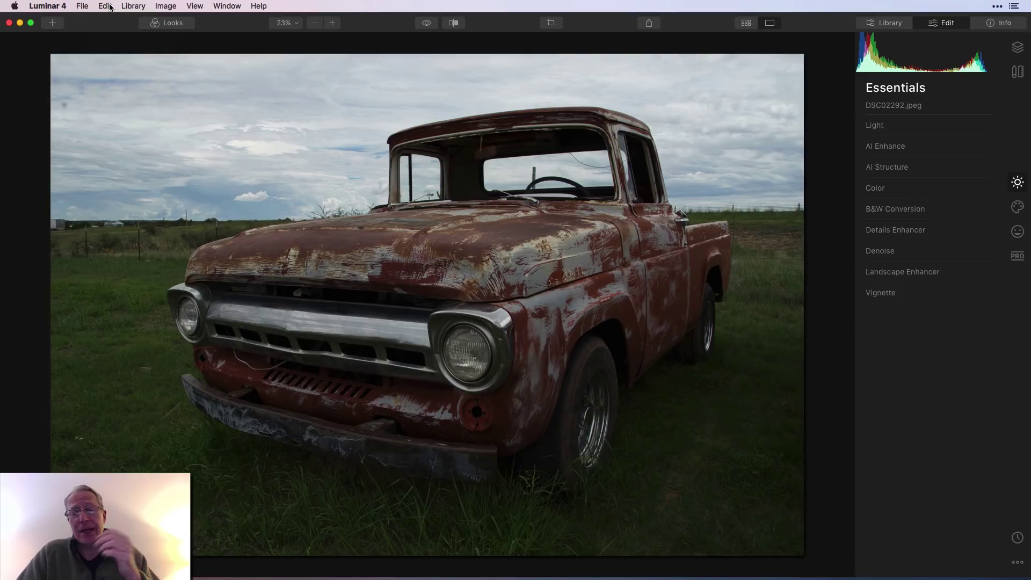
Send the truck photo to the Aurora HDR plugin and create an HDR image from it
{"action": "left_click", "coordinate": [110, 7]}
{"action": "mouse_move", "coordinate": [120, 119]}
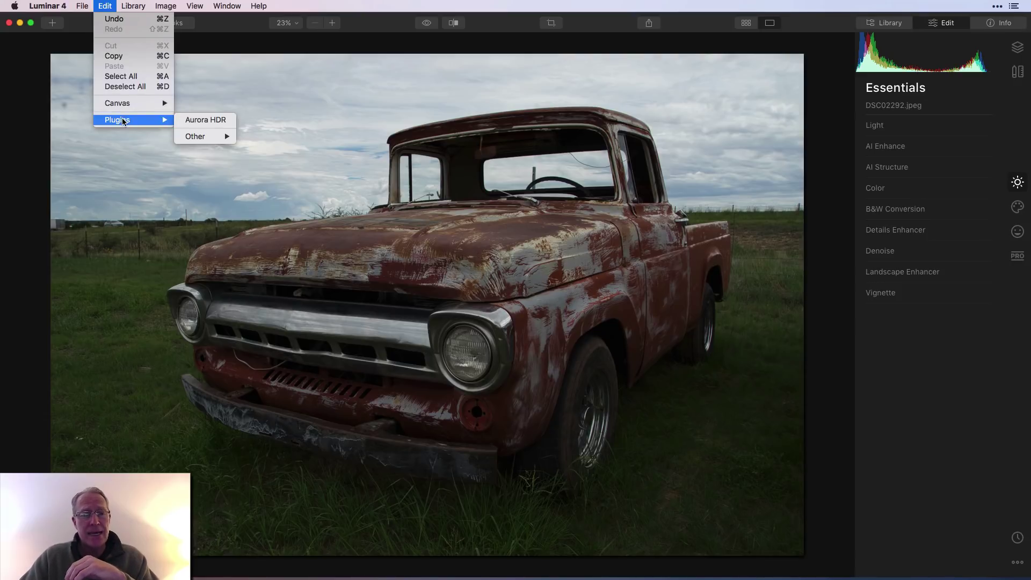
{"action": "left_click", "coordinate": [199, 121]}
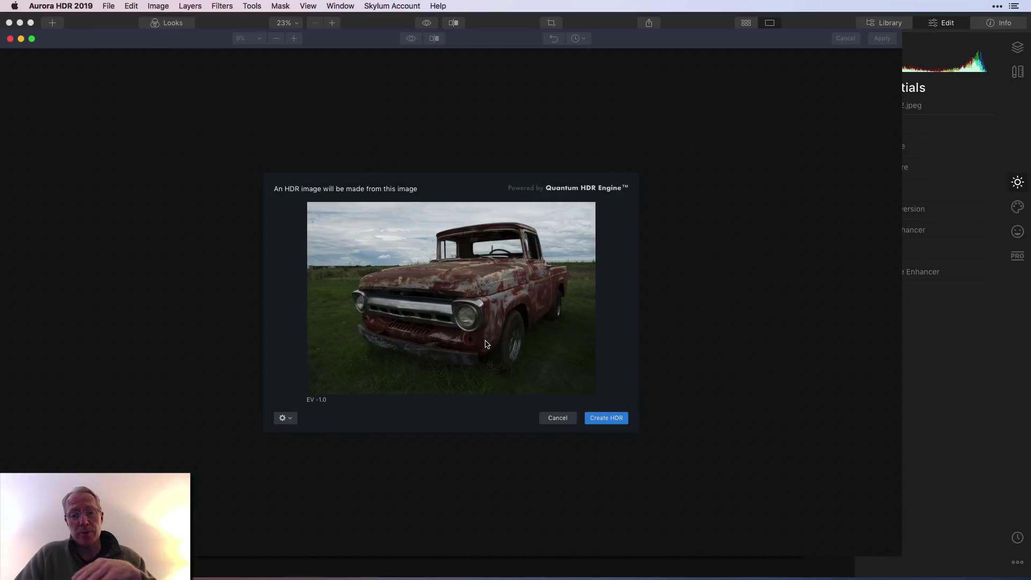
{"action": "left_click", "coordinate": [609, 418]}
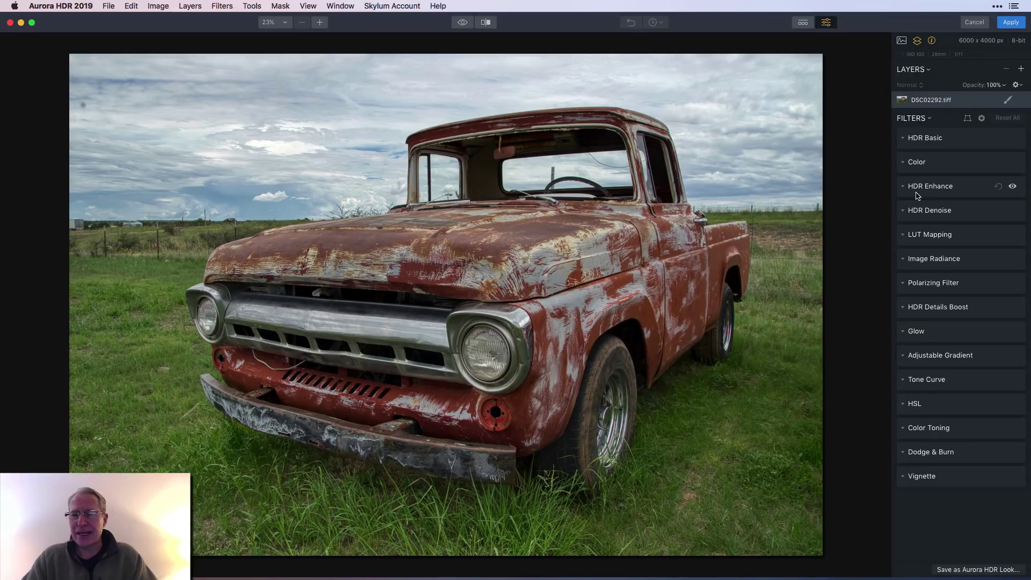
Set HDR Clarity to 62 and HDR Smart Structure to 71, then apply back to Luminar
{"action": "left_click", "coordinate": [918, 196]}
{"action": "left_click_drag", "start_coordinate": [947, 218], "coordinate": [979, 218]}
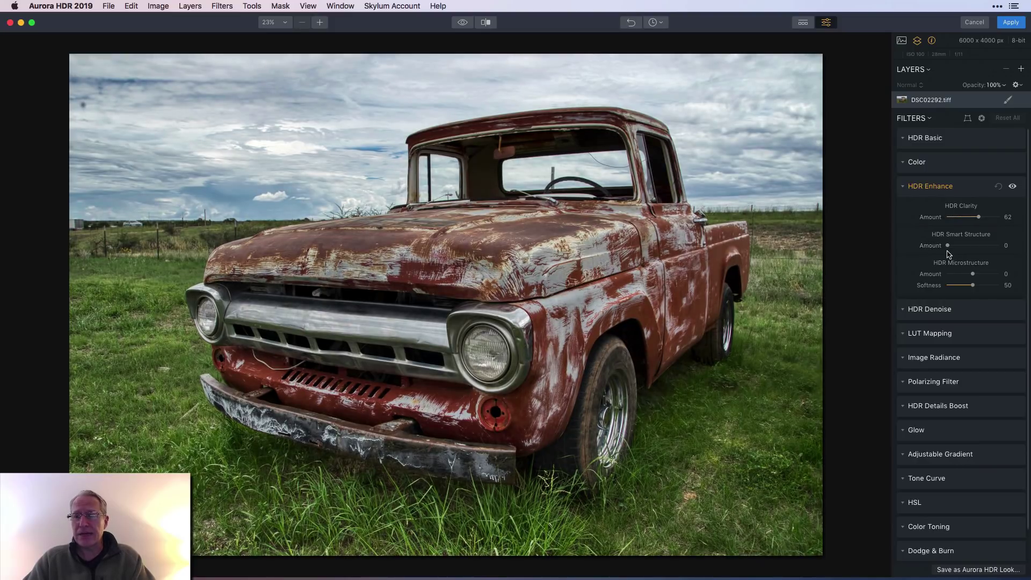
{"action": "left_click_drag", "start_coordinate": [948, 248], "coordinate": [986, 248]}
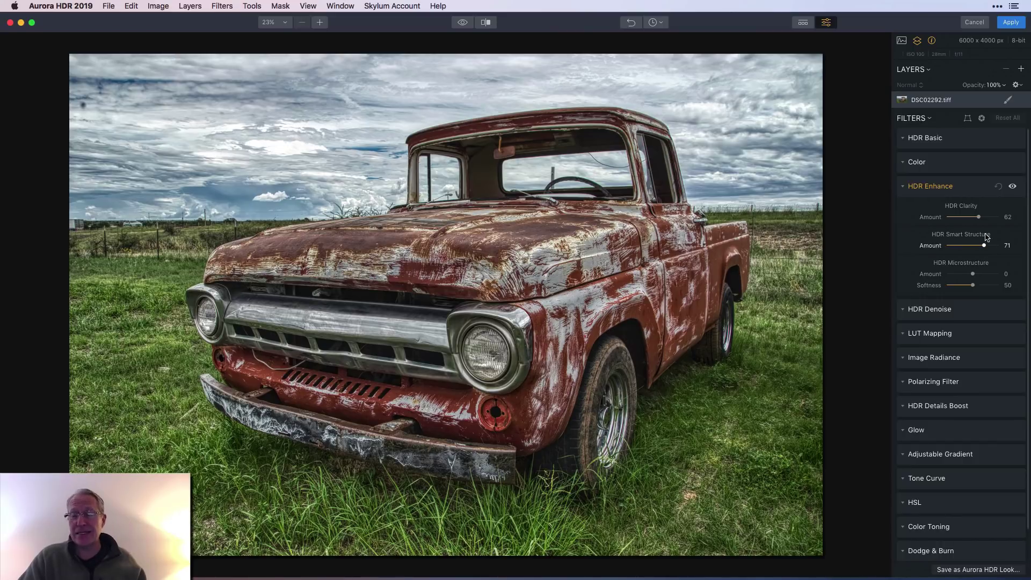
{"action": "left_click", "coordinate": [1013, 25]}
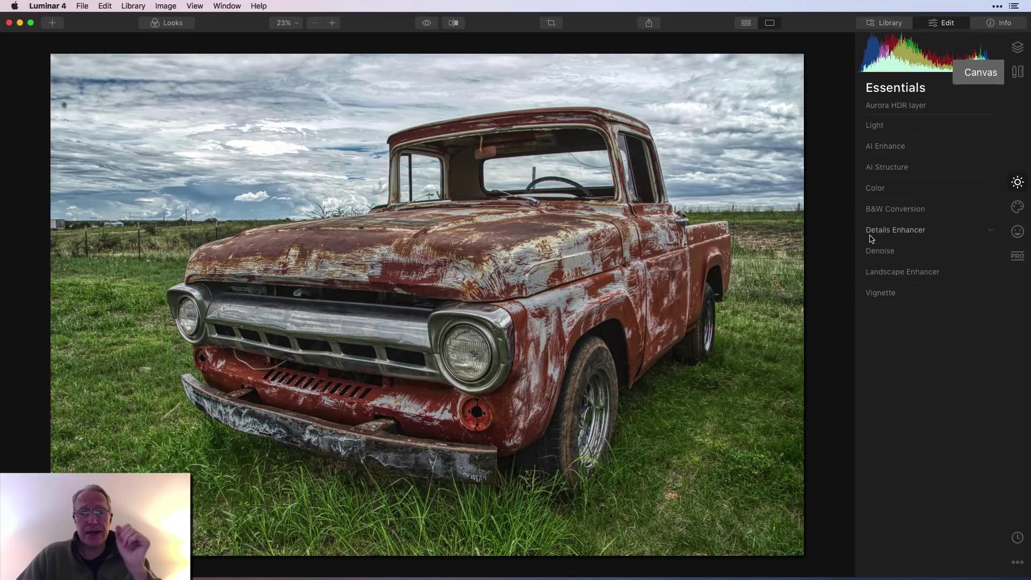
Compare the HDR result with the original, then bring up the Creative tools
{"action": "left_click", "coordinate": [427, 25]}
{"action": "left_click", "coordinate": [427, 25]}
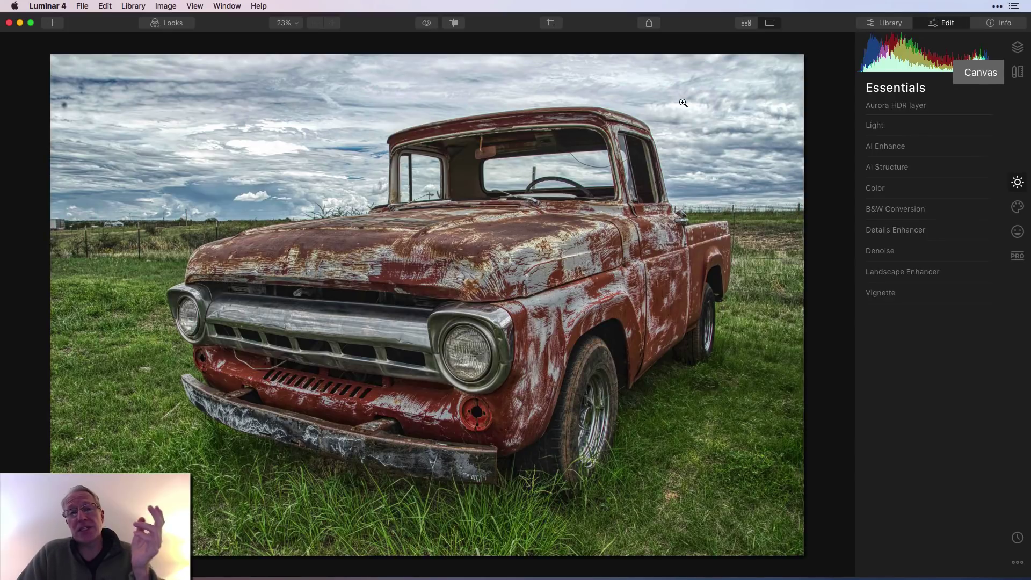
{"action": "left_click", "coordinate": [1018, 206]}
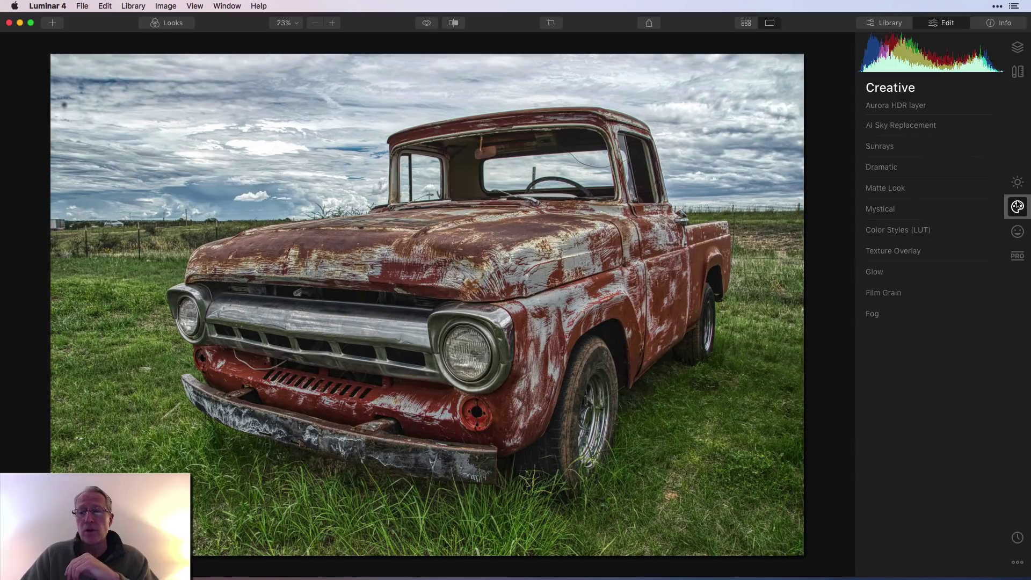
Choose Dramatic Sunset 4 as the sky in AI Sky Replacement
{"action": "left_click", "coordinate": [915, 126]}
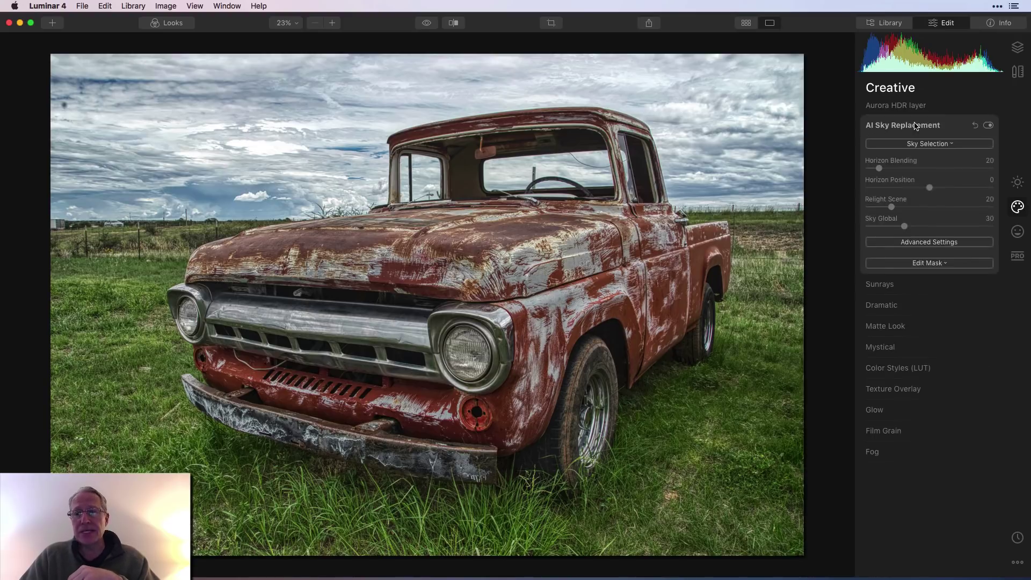
{"action": "left_click", "coordinate": [926, 151]}
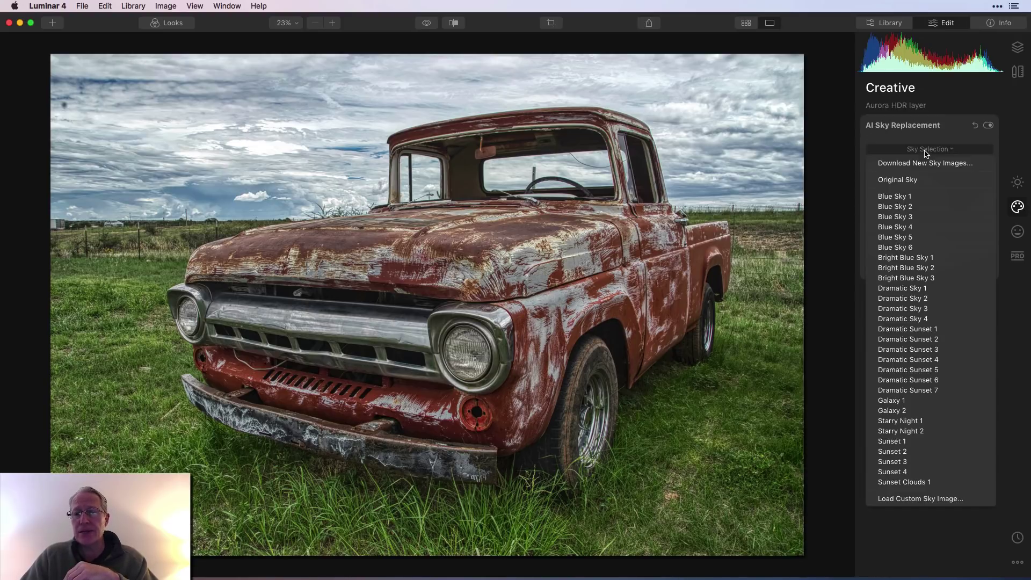
{"action": "left_click", "coordinate": [920, 360]}
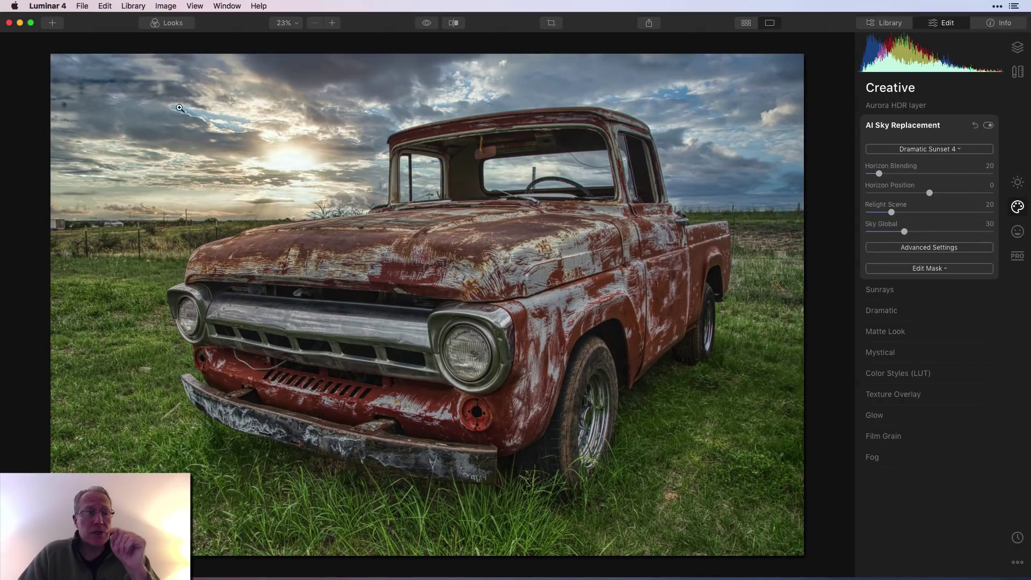
Compare the sunset sky against the original overcast photo, then collapse the sky settings
{"action": "left_click", "coordinate": [427, 23]}
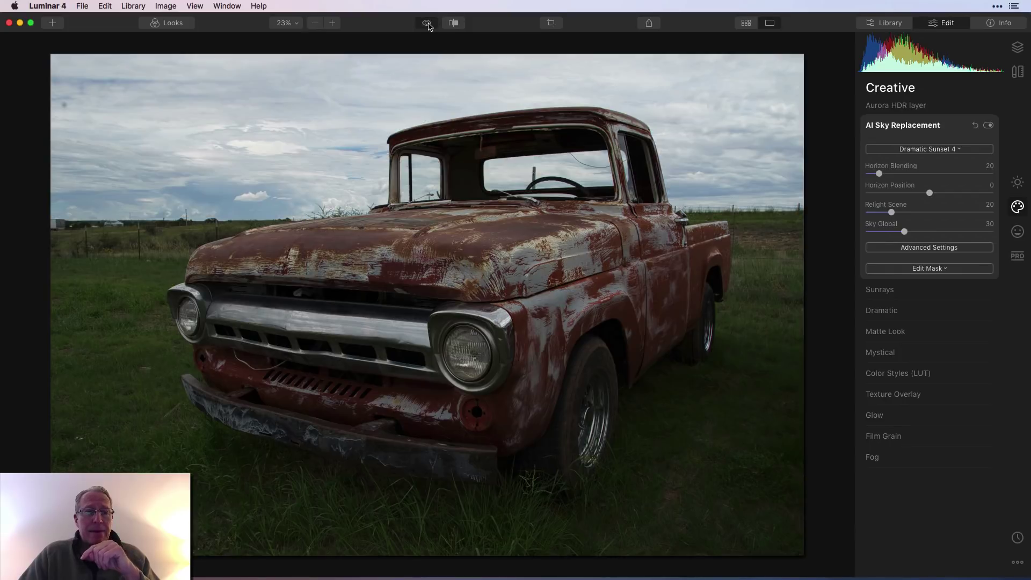
{"action": "left_click", "coordinate": [427, 23]}
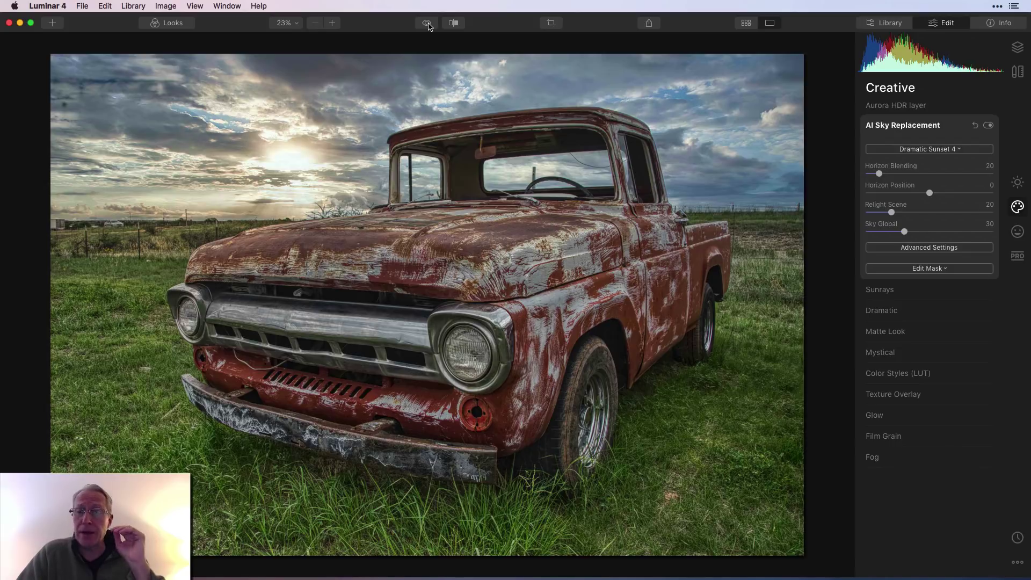
{"action": "left_click", "coordinate": [429, 25]}
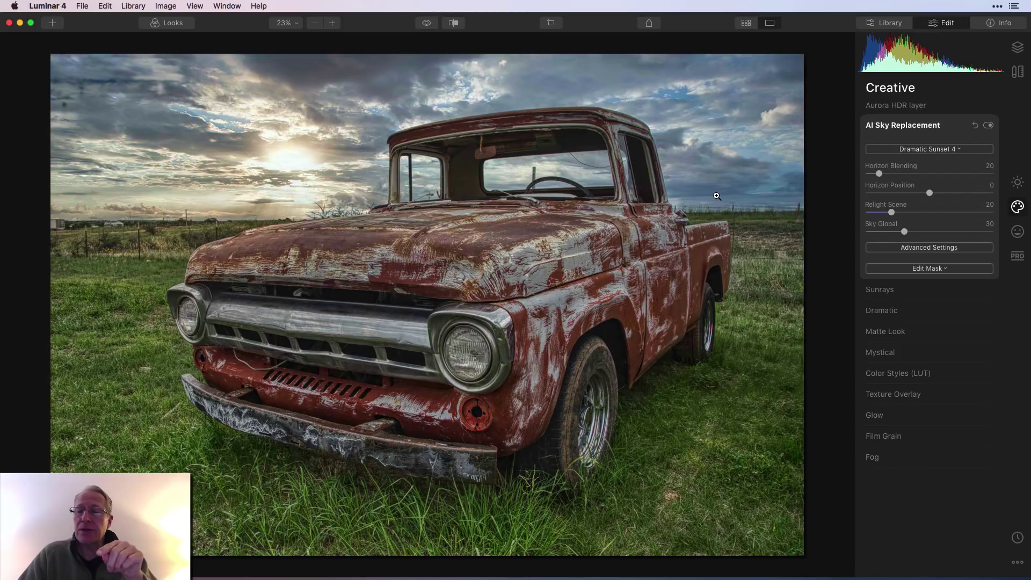
{"action": "left_click", "coordinate": [427, 23]}
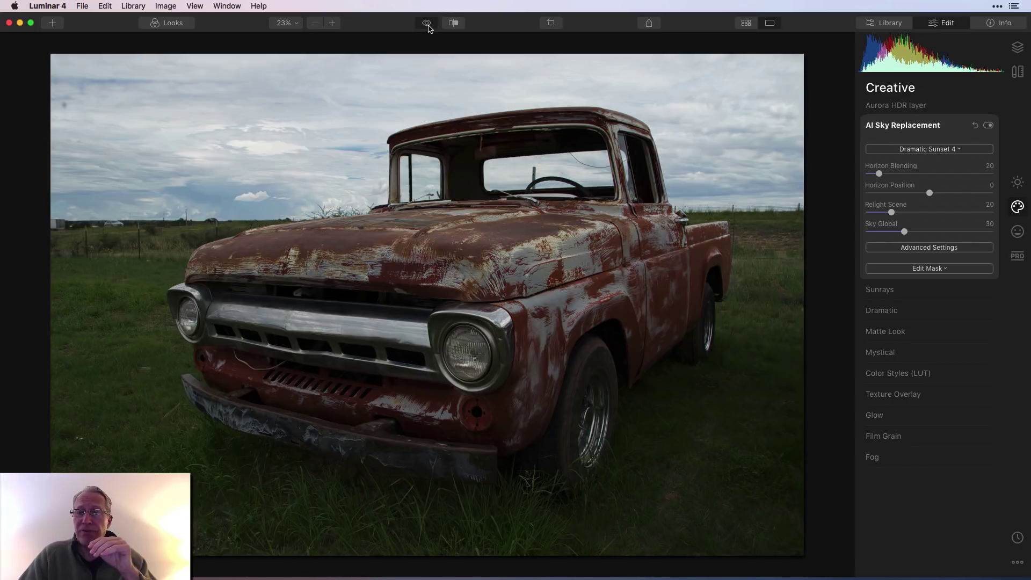
{"action": "left_click", "coordinate": [428, 24]}
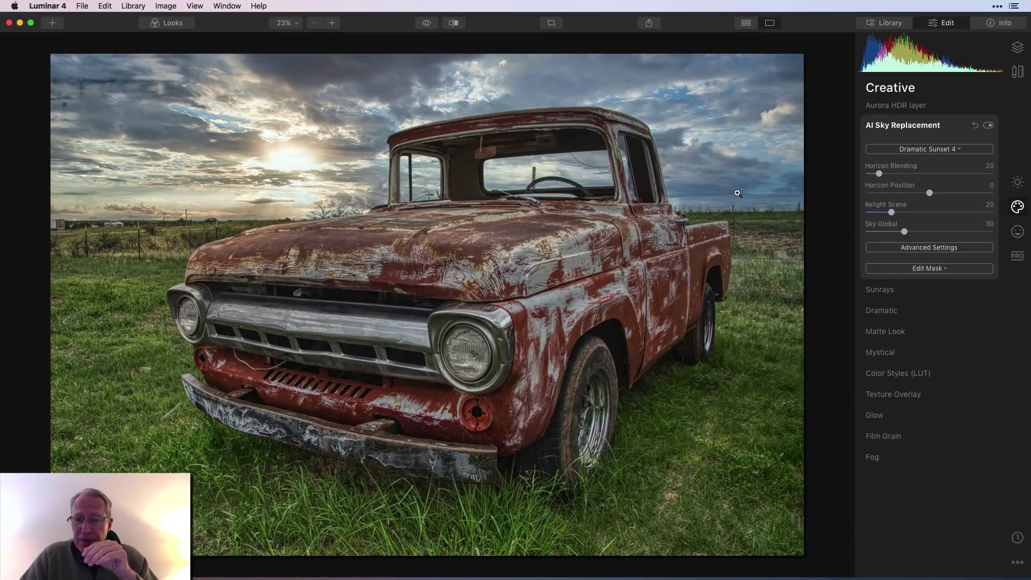
{"action": "left_click", "coordinate": [428, 24]}
{"action": "left_click", "coordinate": [428, 24]}
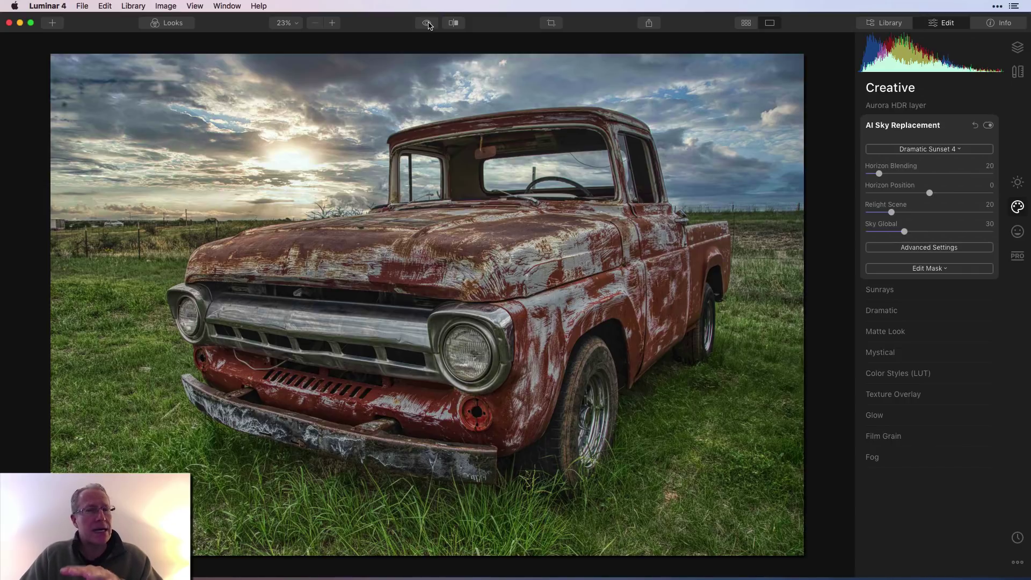
{"action": "left_click", "coordinate": [427, 23]}
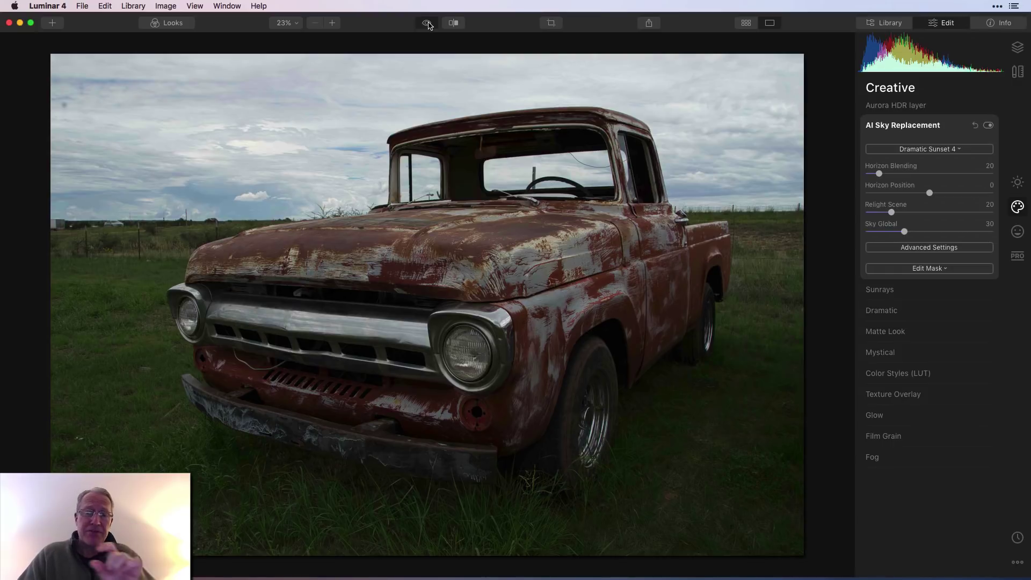
{"action": "left_click", "coordinate": [428, 24]}
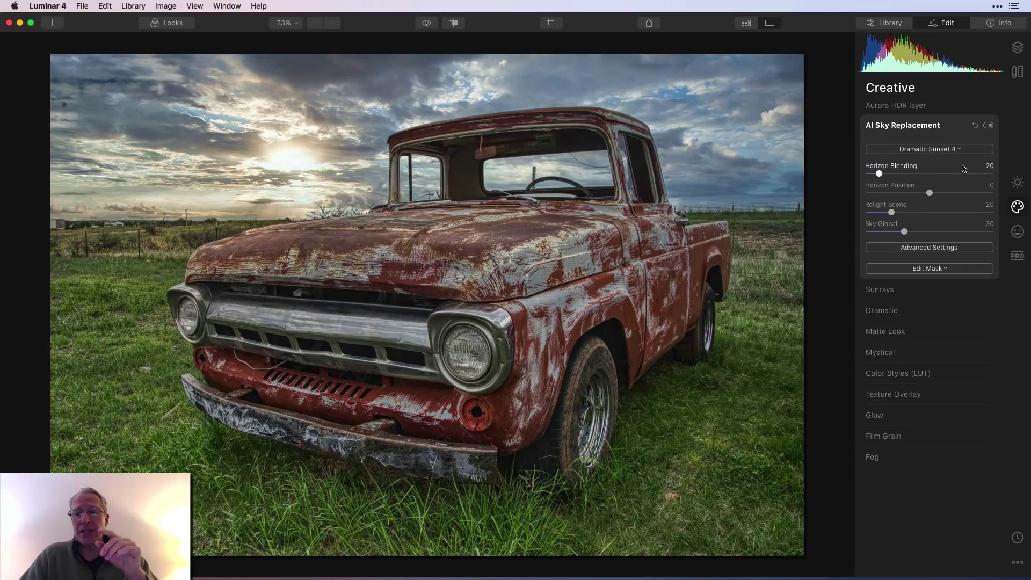
{"action": "left_click", "coordinate": [960, 131]}
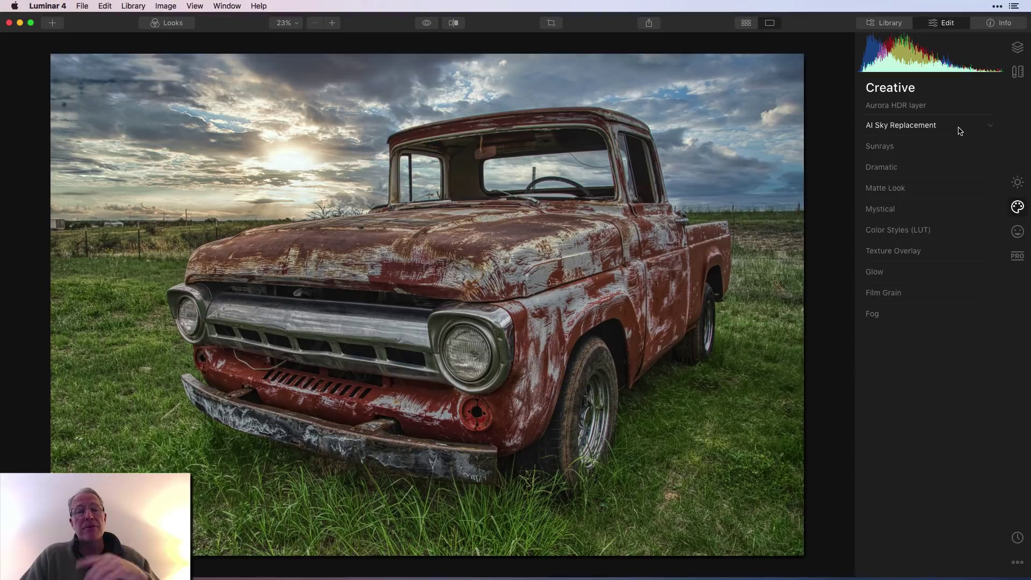
In Essentials Light, nudge Temperature slightly and raise Smart Contrast to 59
{"action": "left_click", "coordinate": [1018, 183]}
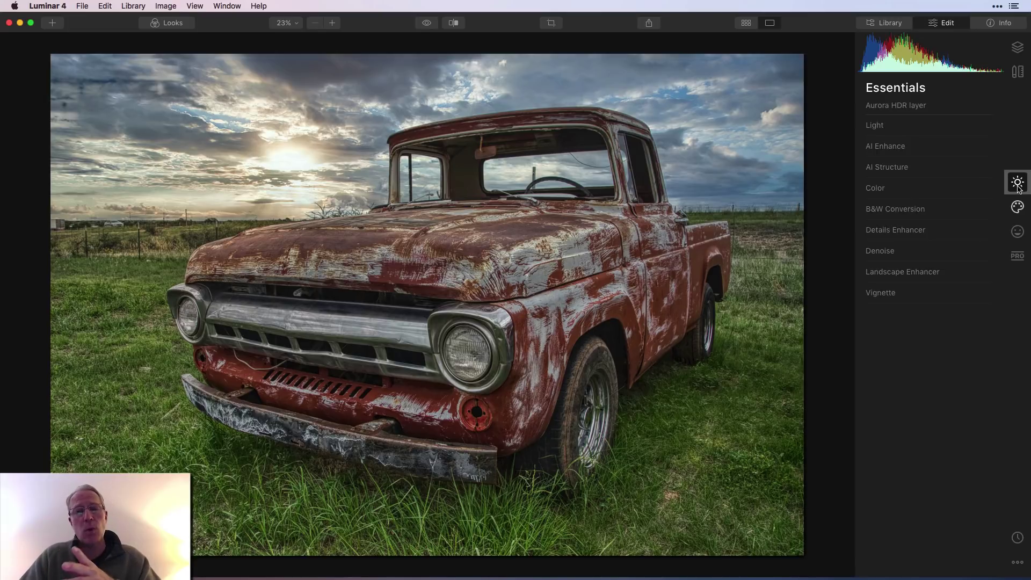
{"action": "left_click", "coordinate": [882, 130]}
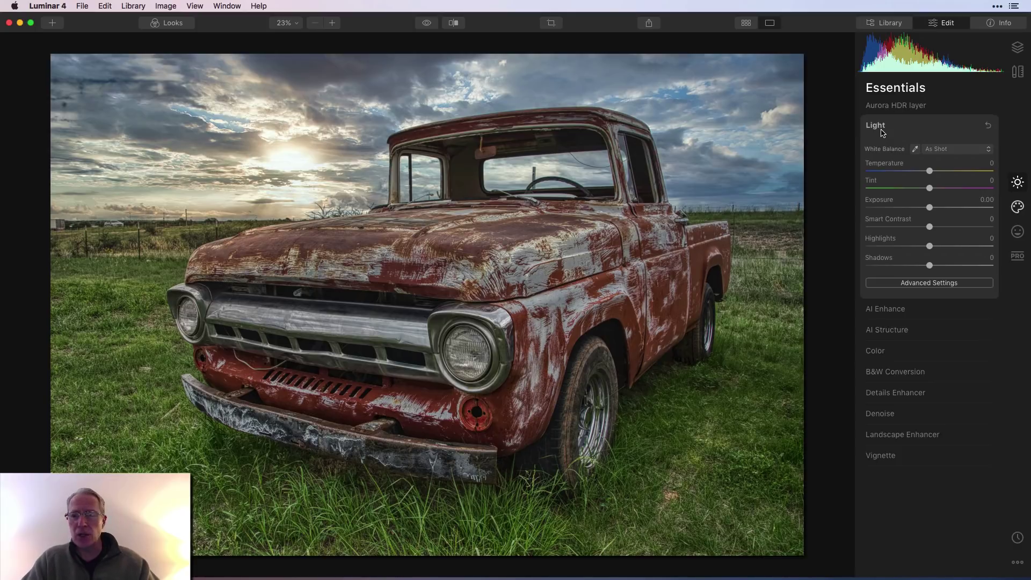
{"action": "left_click_drag", "start_coordinate": [930, 171], "coordinate": [937, 192]}
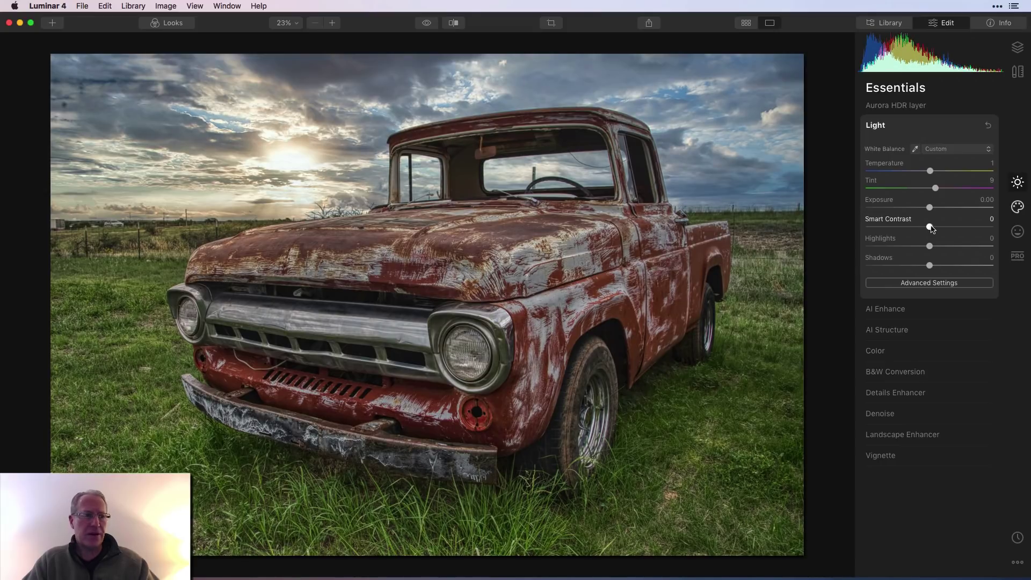
{"action": "left_click_drag", "start_coordinate": [932, 228], "coordinate": [971, 227]}
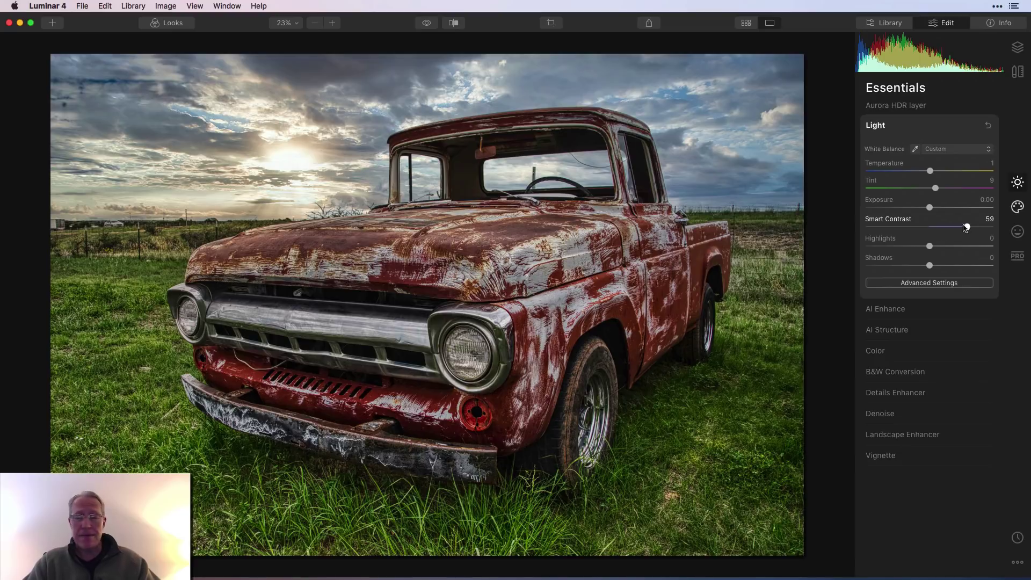
Set AI Accent to 10 and AI Sky Enhancer to 31
{"action": "left_click", "coordinate": [898, 315]}
{"action": "left_click_drag", "start_coordinate": [867, 173], "coordinate": [880, 174]}
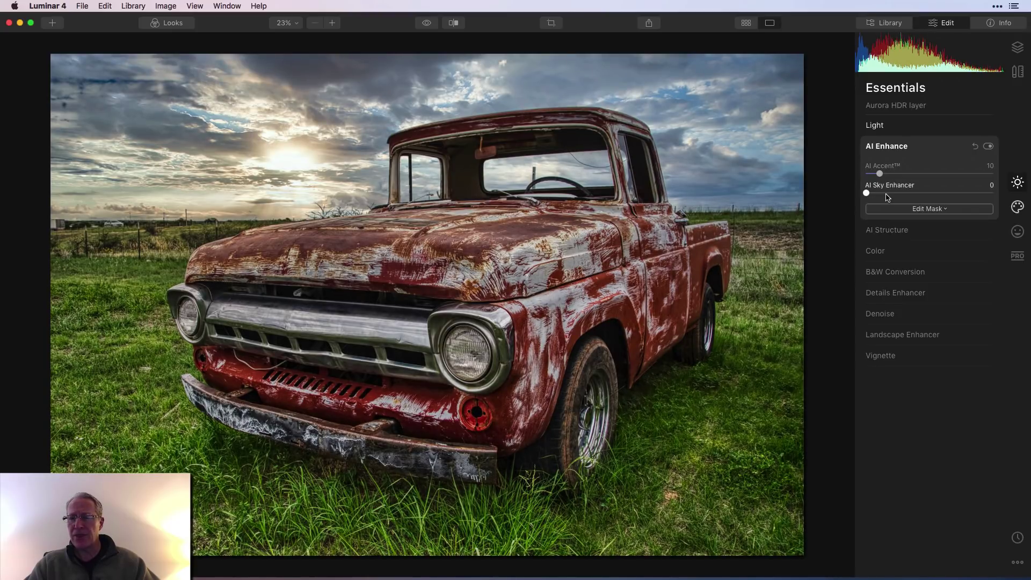
{"action": "left_click_drag", "start_coordinate": [867, 193], "coordinate": [907, 200]}
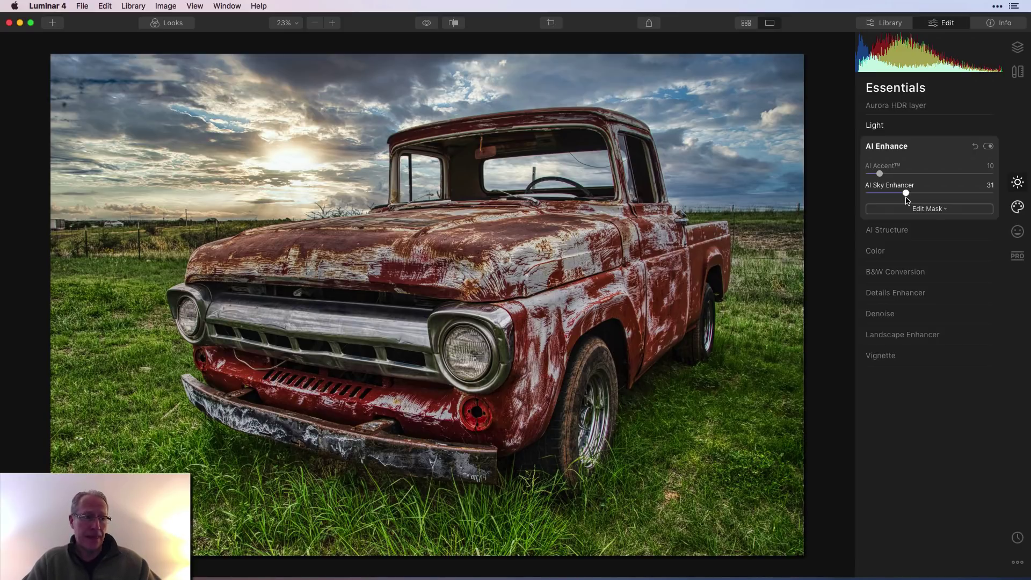
Set AI Structure Amount to 24 and Boost to 15
{"action": "left_click", "coordinate": [888, 230]}
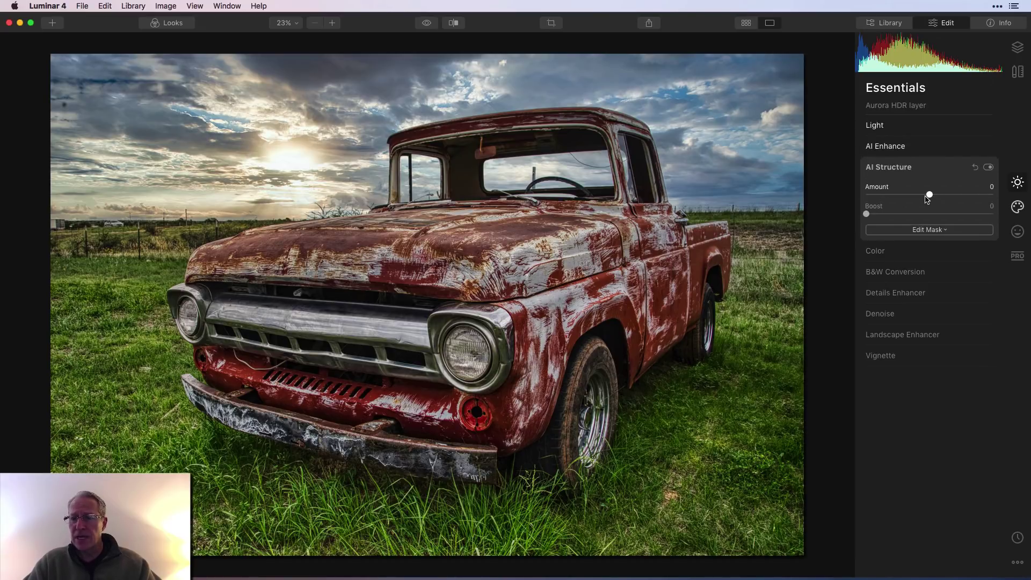
{"action": "left_click_drag", "start_coordinate": [927, 199], "coordinate": [946, 197]}
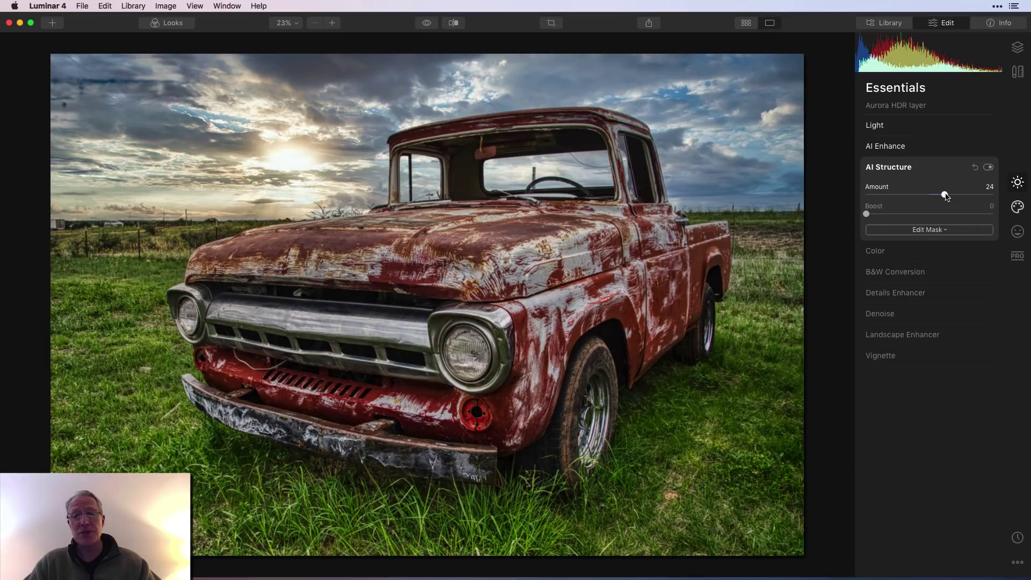
{"action": "left_click_drag", "start_coordinate": [866, 213], "coordinate": [888, 215]}
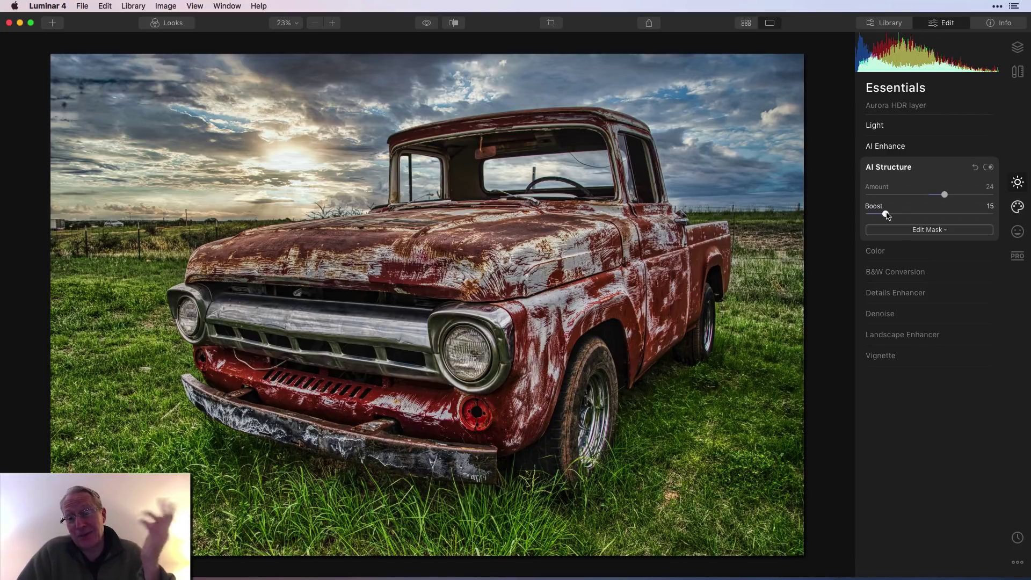
Raise Vibrance to 28 and set greens to Hue -36, Saturation -27, Luminance -21
{"action": "left_click", "coordinate": [898, 251]}
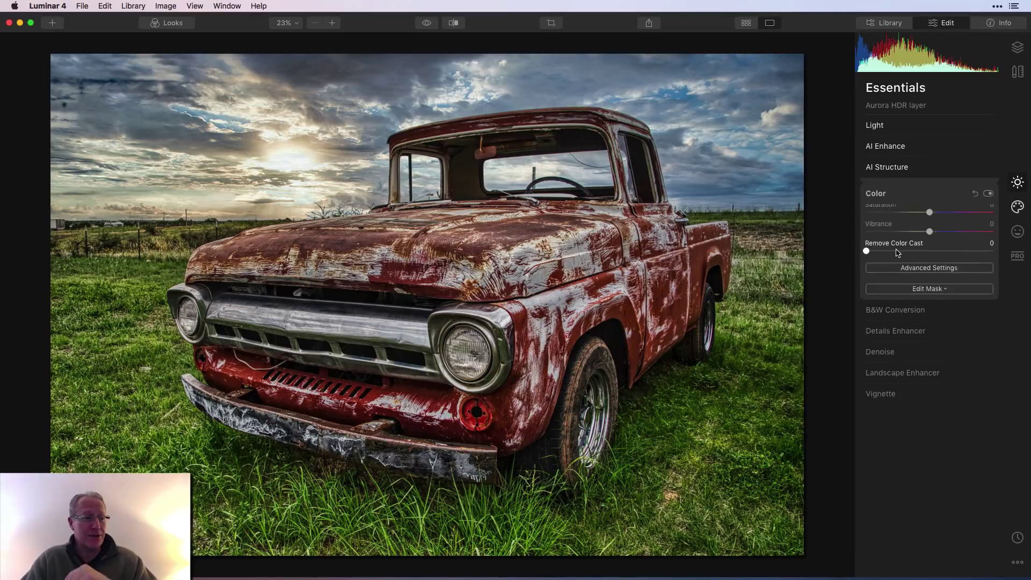
{"action": "left_click_drag", "start_coordinate": [930, 235], "coordinate": [951, 237]}
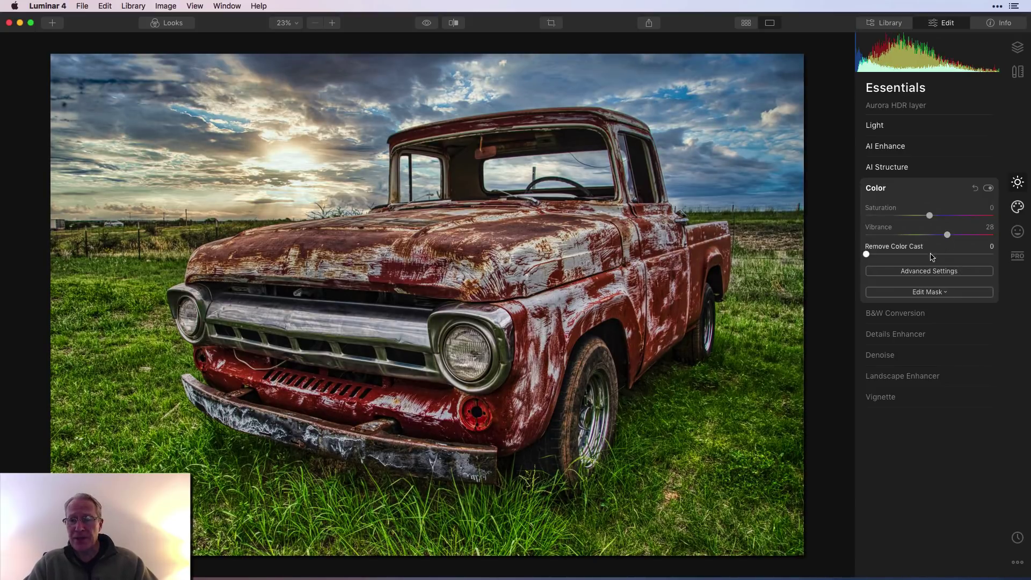
{"action": "left_click", "coordinate": [928, 273]}
{"action": "left_click", "coordinate": [922, 288]}
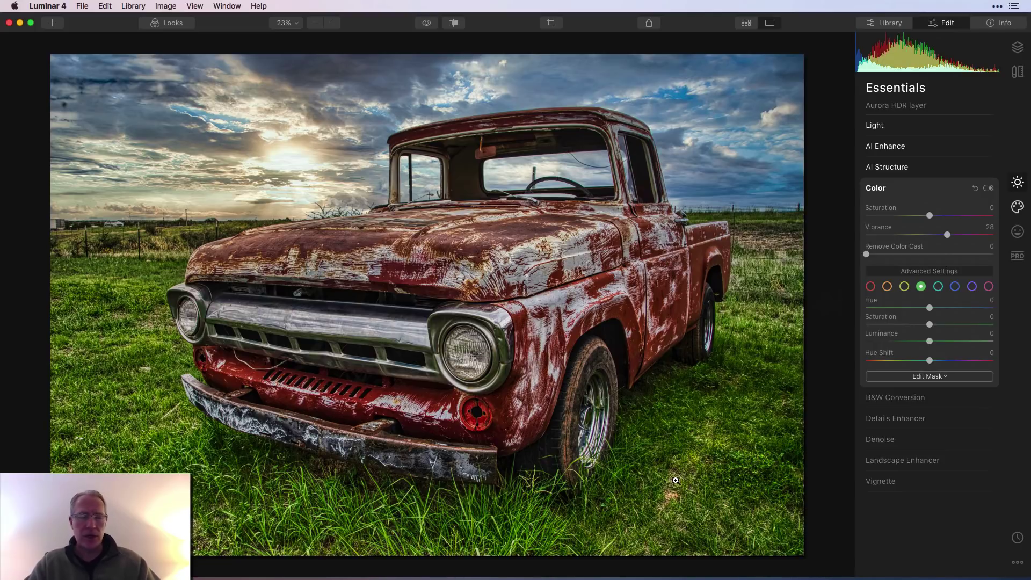
{"action": "left_click_drag", "start_coordinate": [930, 307], "coordinate": [917, 345]}
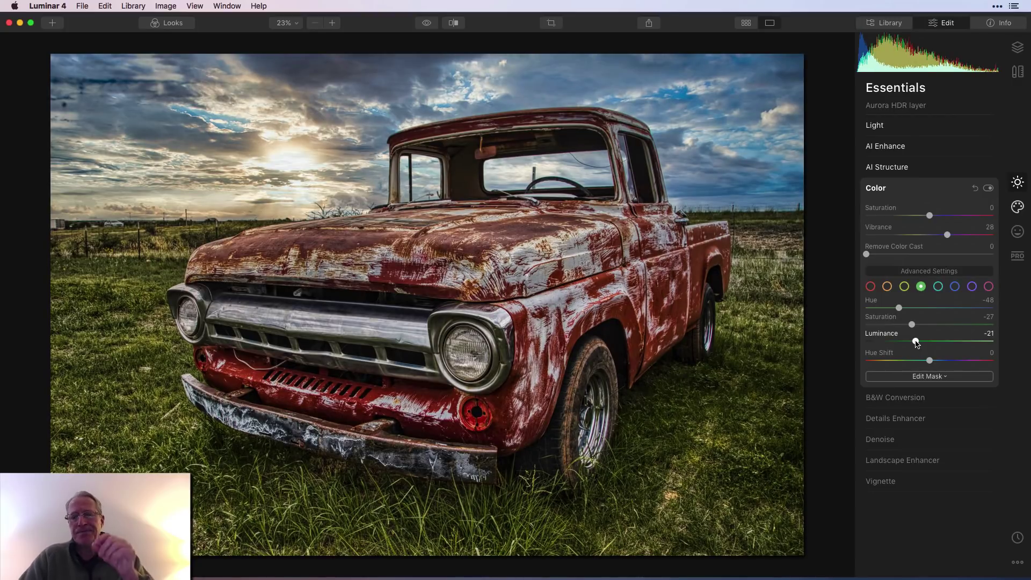
{"action": "left_click_drag", "start_coordinate": [899, 308], "coordinate": [908, 309]}
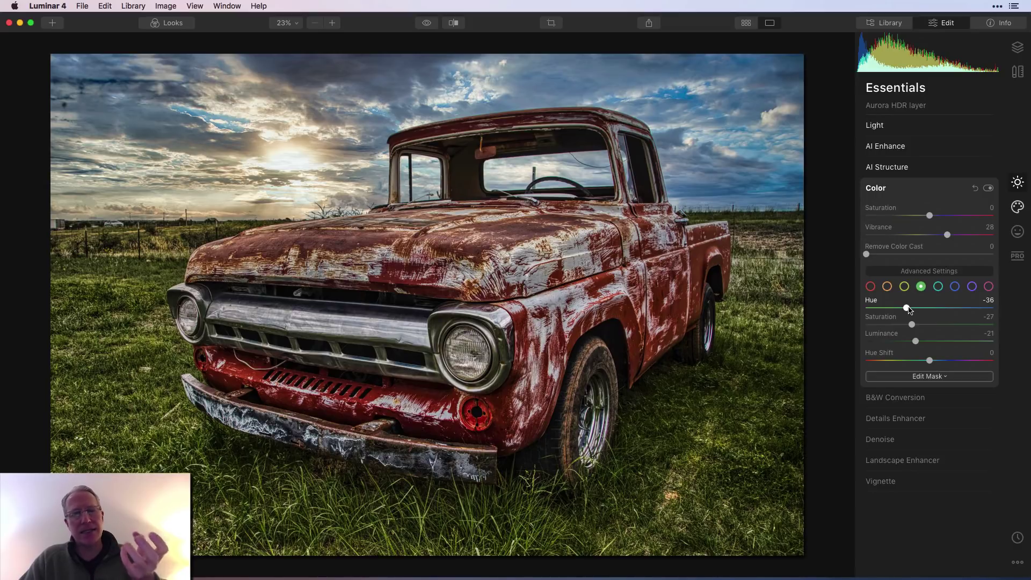
Set Landscape Enhancer Golden Hour to 29 to warm the scene
{"action": "left_click", "coordinate": [934, 273]}
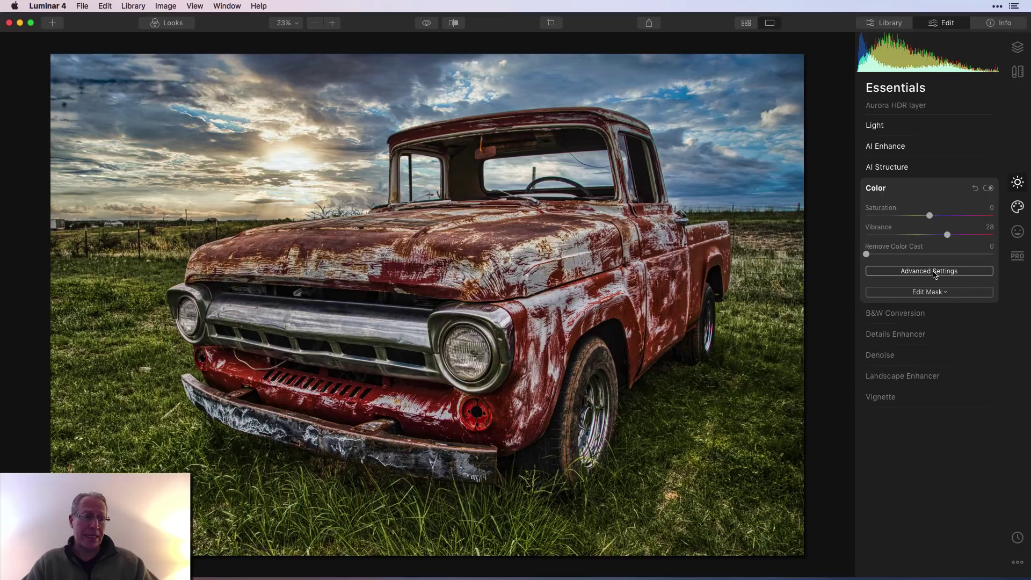
{"action": "left_click", "coordinate": [902, 377]}
{"action": "left_click_drag", "start_coordinate": [866, 318], "coordinate": [905, 320]}
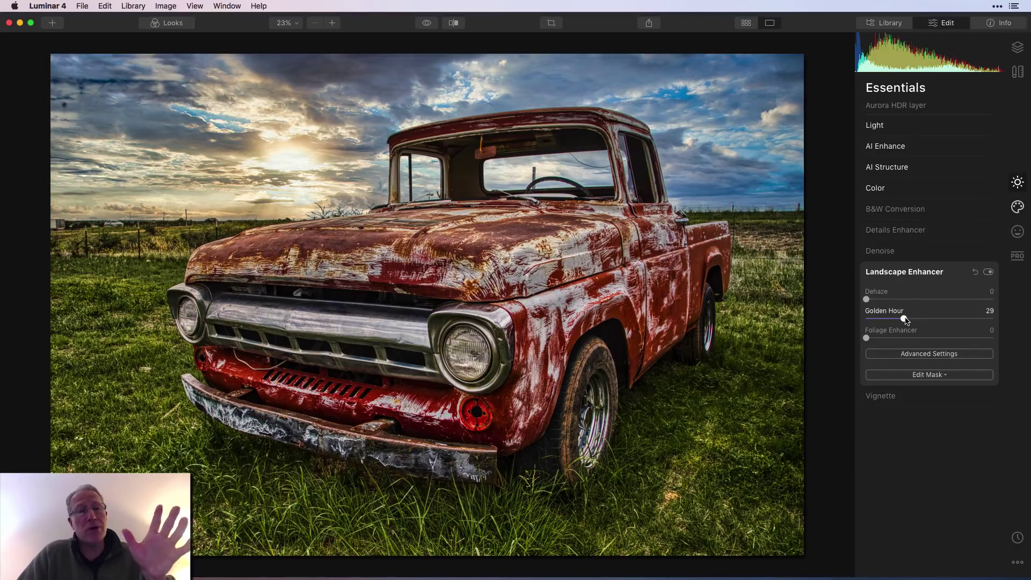
{"action": "left_click", "coordinate": [955, 276]}
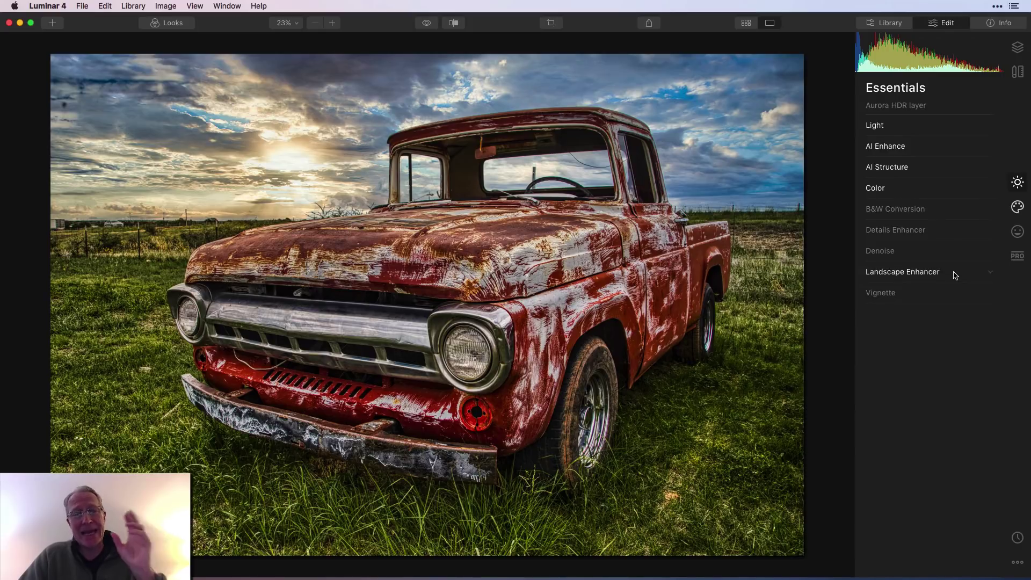
Show the Creative filters and expand Sunrays, with Amount at 0 and Length at 65
{"action": "left_click", "coordinate": [1022, 206]}
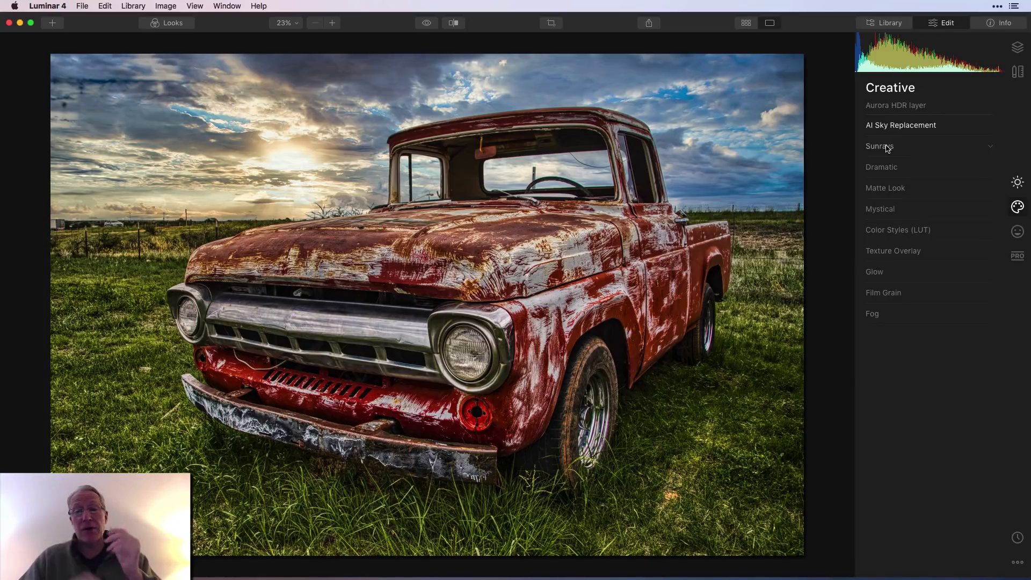
{"action": "left_click", "coordinate": [888, 148]}
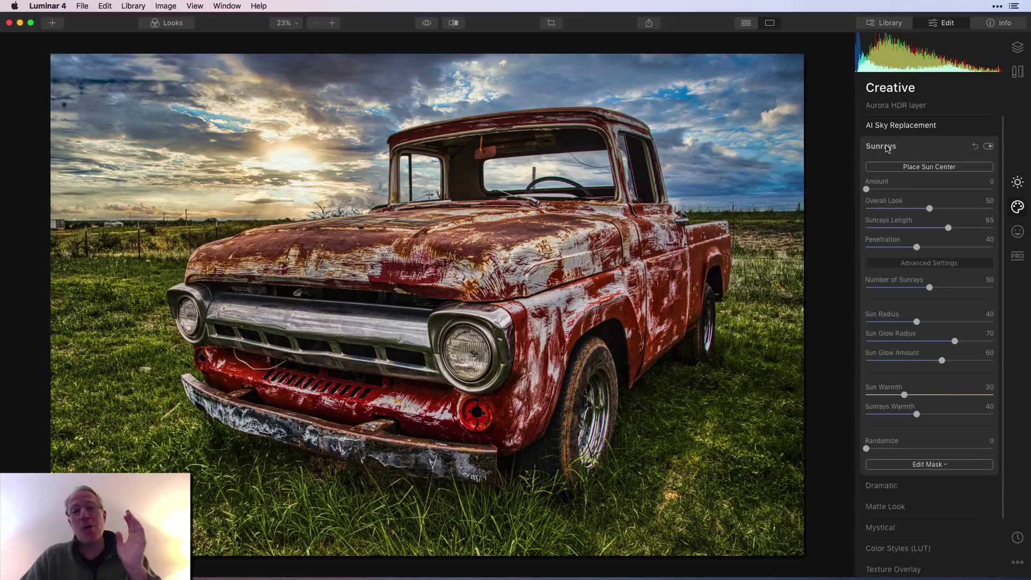
Place the Sunrays sun centre on the glowing sun left of the truck cab
{"action": "left_click", "coordinate": [929, 168]}
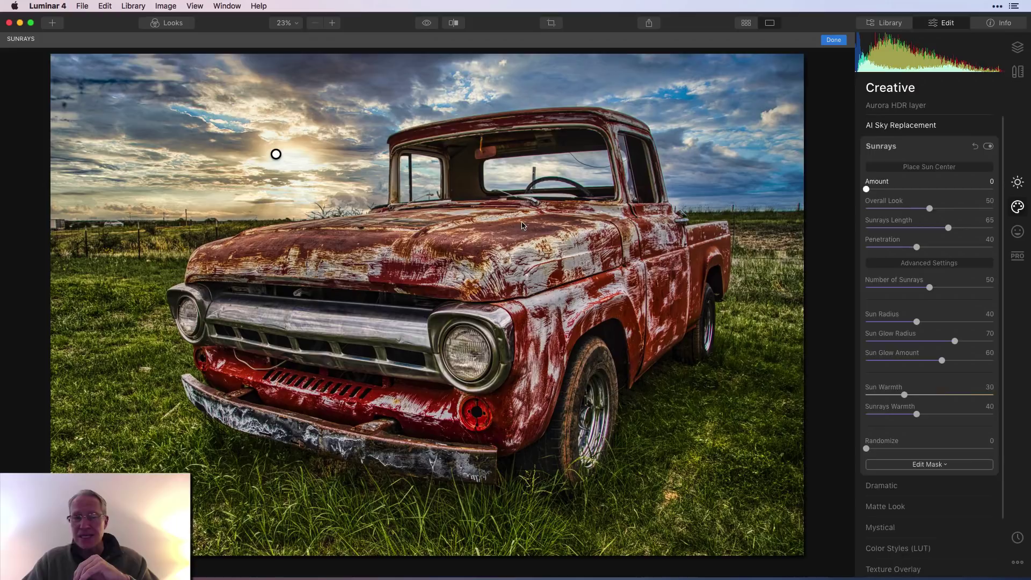
{"action": "left_click", "coordinate": [274, 155]}
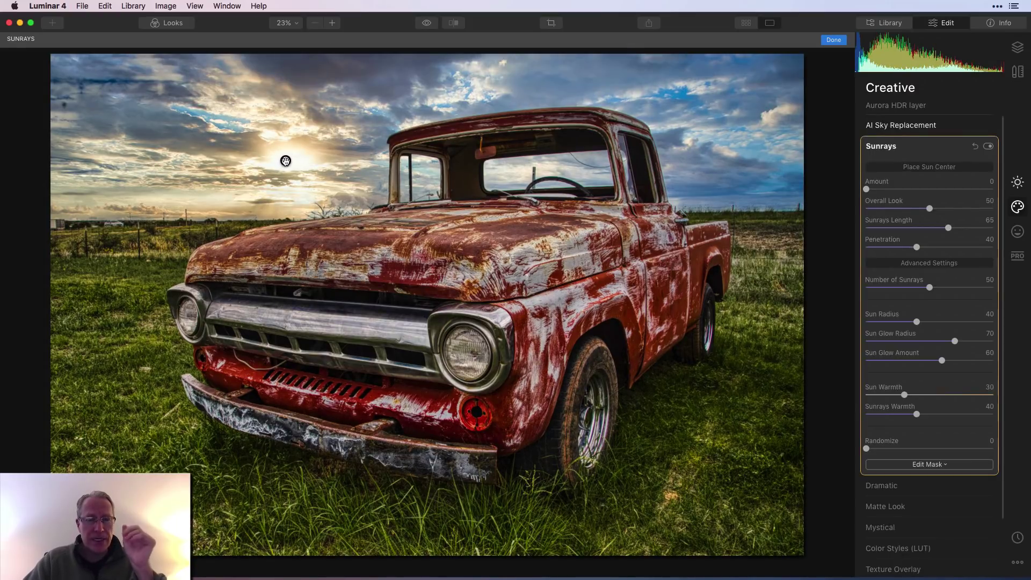
{"action": "left_click", "coordinate": [833, 40]}
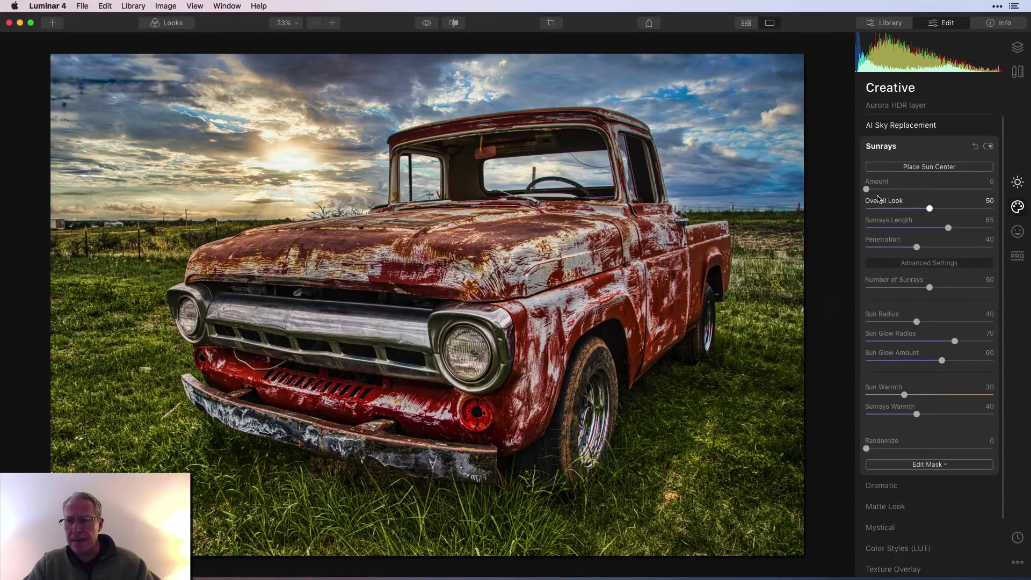
Set Sunrays Amount 17, Number 78, Sun Radius 26, Glow Radius 24 and Randomize 54
{"action": "left_click_drag", "start_coordinate": [866, 189], "coordinate": [900, 235]}
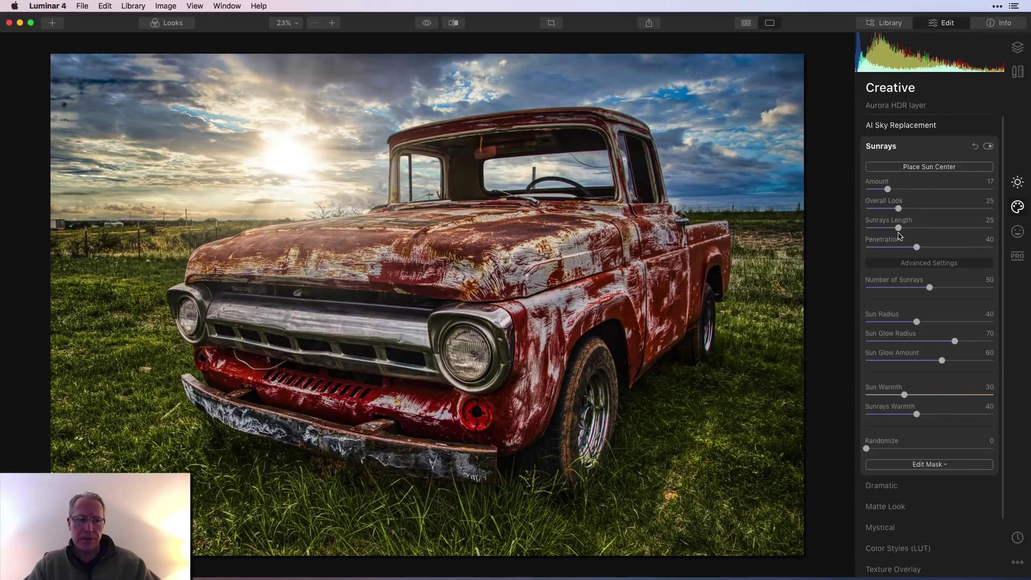
{"action": "left_click_drag", "start_coordinate": [923, 288], "coordinate": [966, 289]}
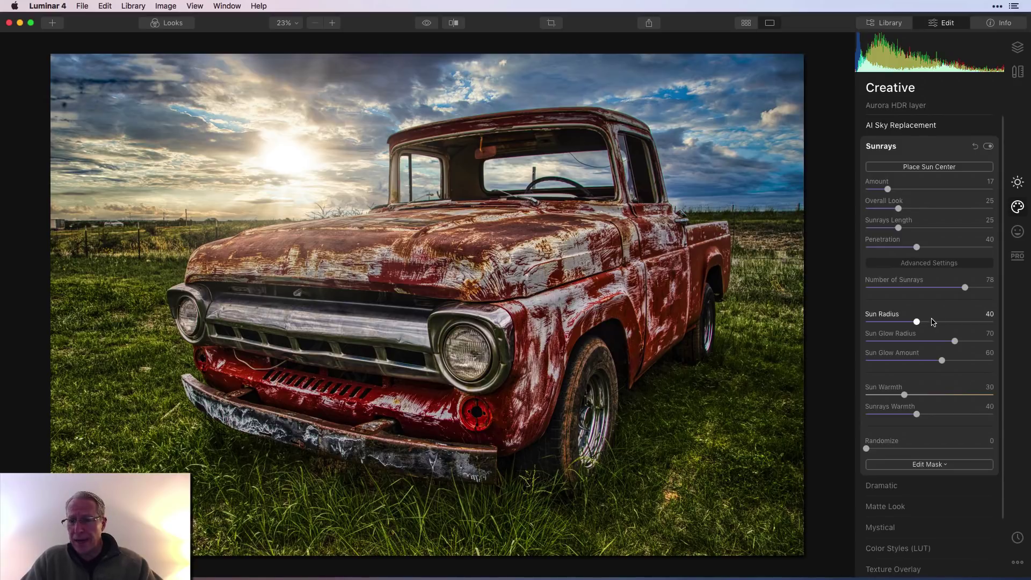
{"action": "left_click_drag", "start_coordinate": [916, 321], "coordinate": [899, 322]}
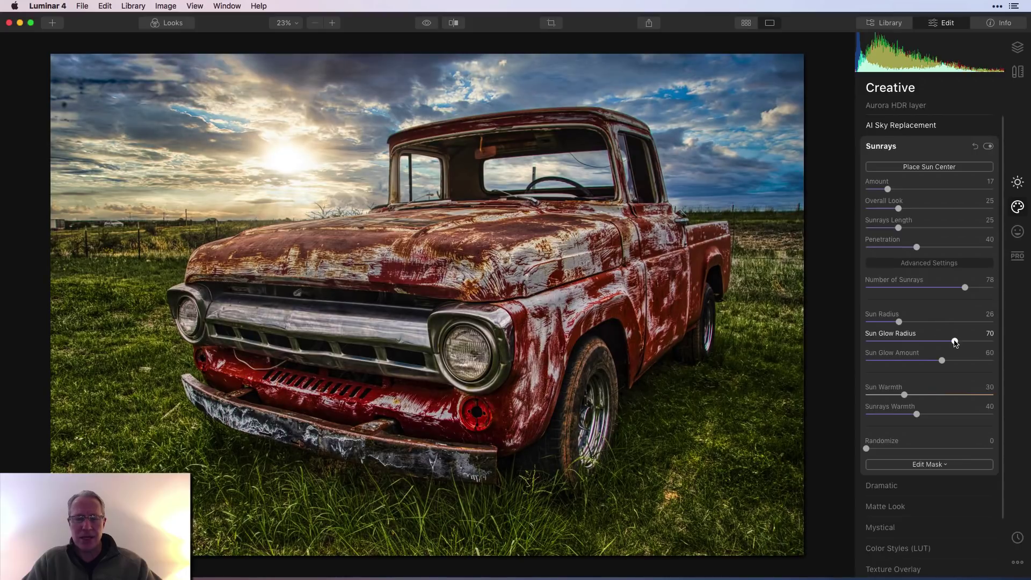
{"action": "left_click_drag", "start_coordinate": [955, 343], "coordinate": [896, 347]}
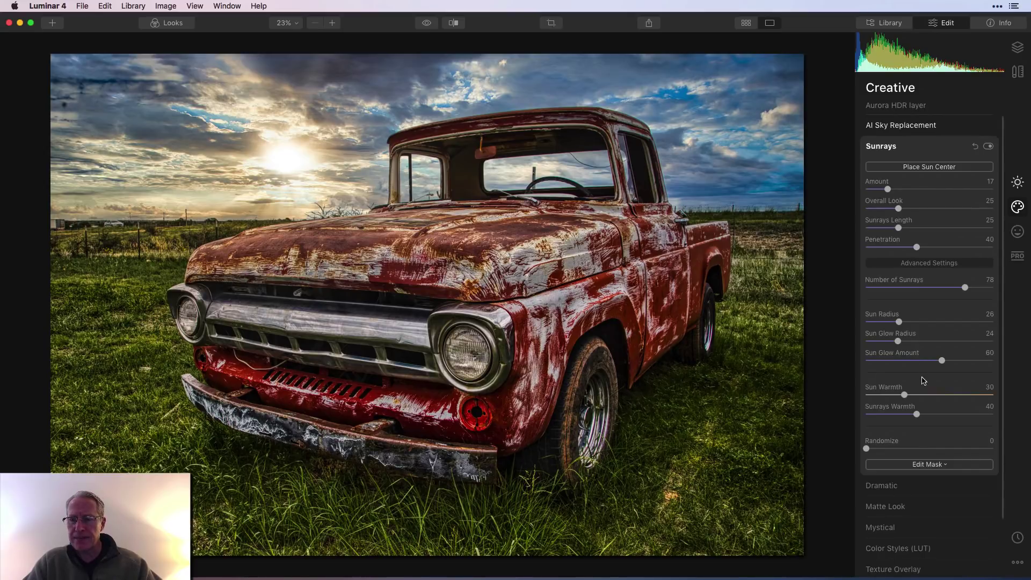
{"action": "left_click_drag", "start_coordinate": [945, 360], "coordinate": [930, 360]}
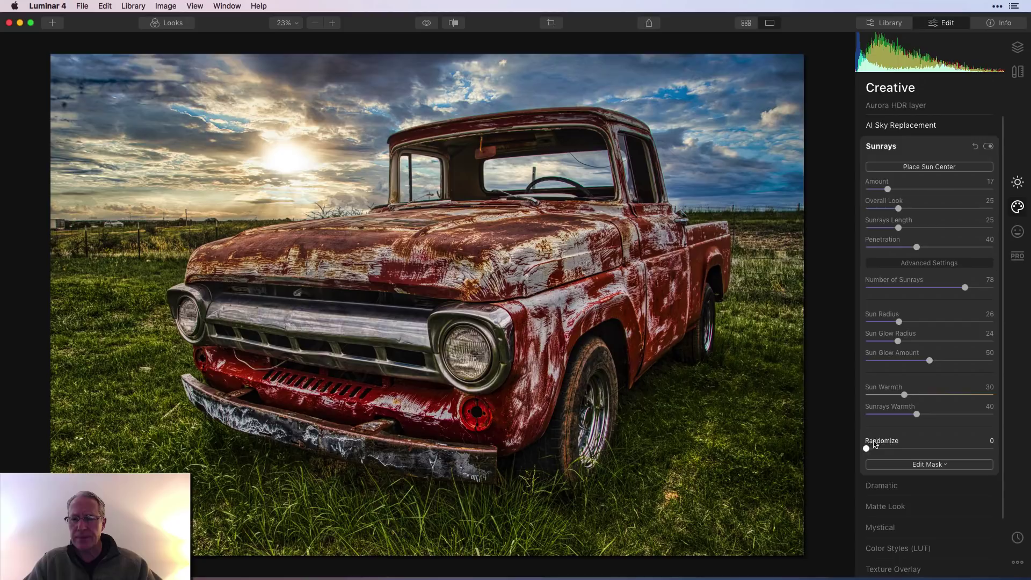
{"action": "left_click_drag", "start_coordinate": [867, 449], "coordinate": [939, 444]}
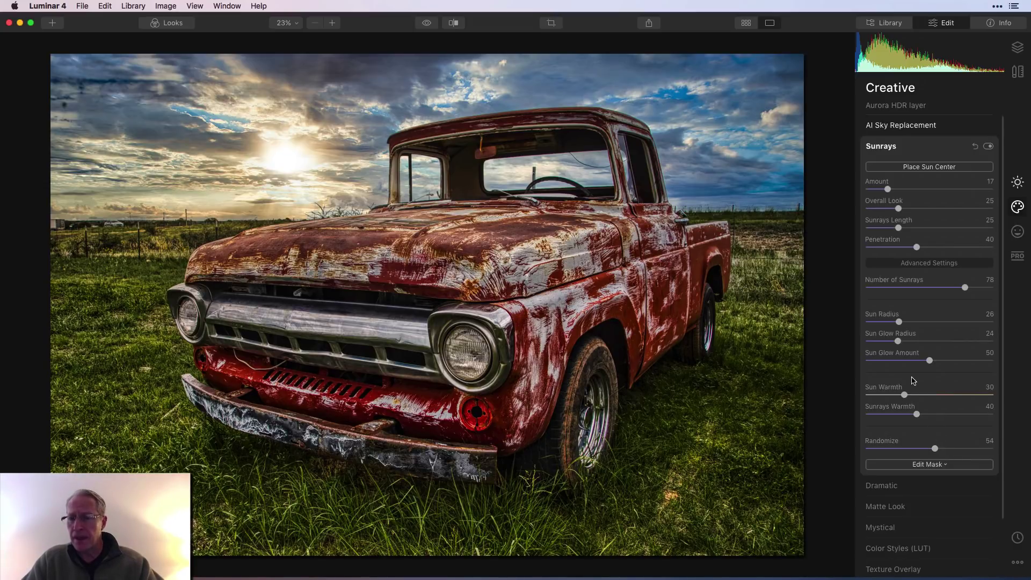
Lower Sunrays Glow Amount to 24, compare the effect off and on, and collapse Sunrays
{"action": "left_click_drag", "start_coordinate": [930, 361], "coordinate": [898, 364]}
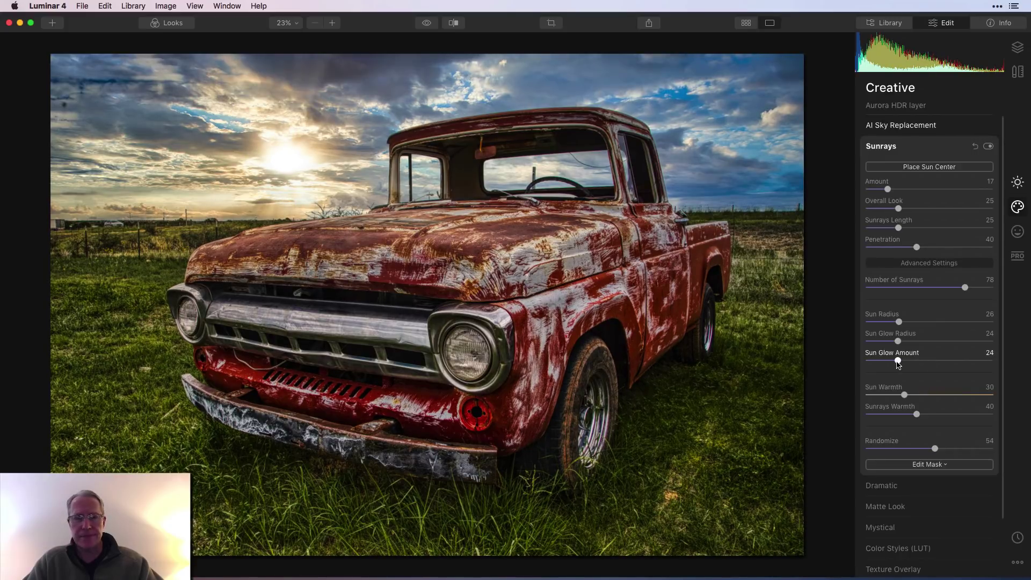
{"action": "left_click", "coordinate": [986, 150]}
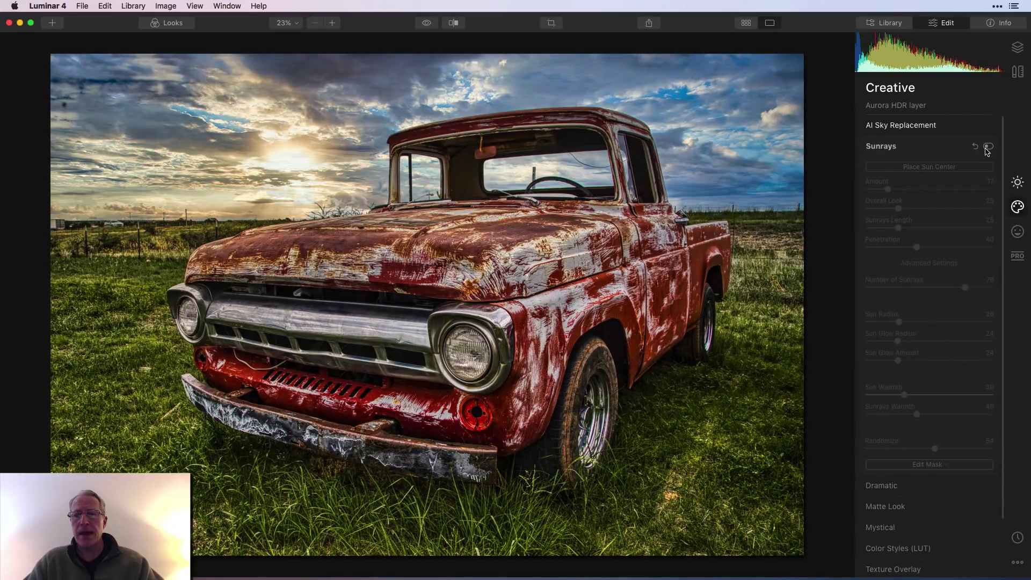
{"action": "left_click", "coordinate": [987, 150]}
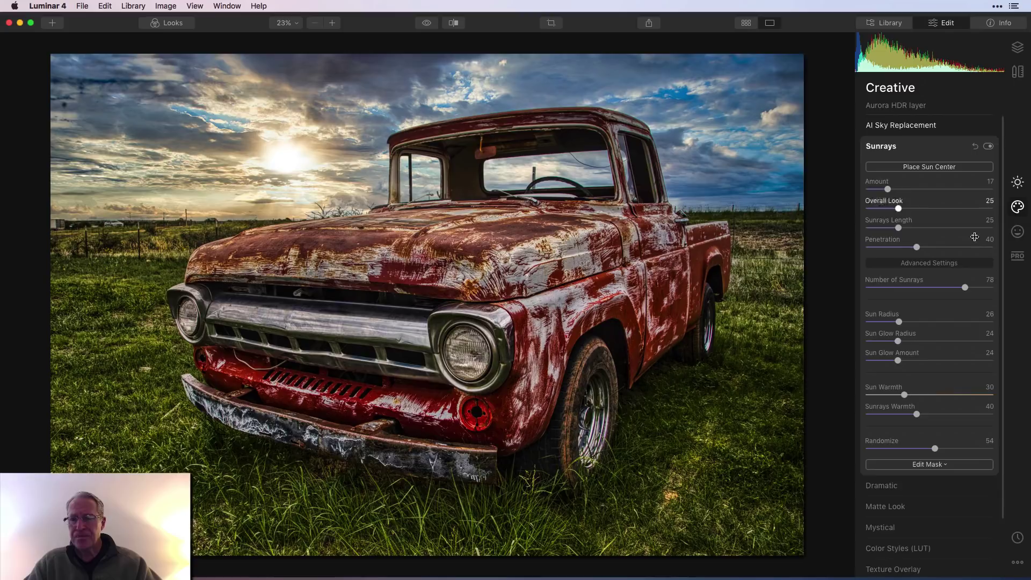
{"action": "left_click", "coordinate": [941, 151]}
Expand the Mystical filter and set its Amount to 52
{"action": "left_click", "coordinate": [925, 211]}
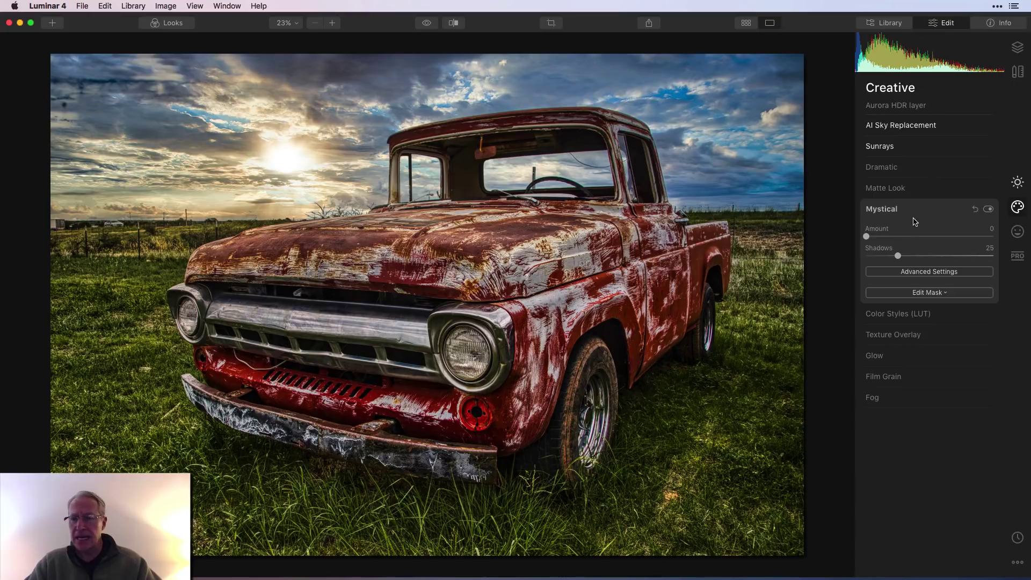
{"action": "left_click_drag", "start_coordinate": [867, 237], "coordinate": [939, 241]}
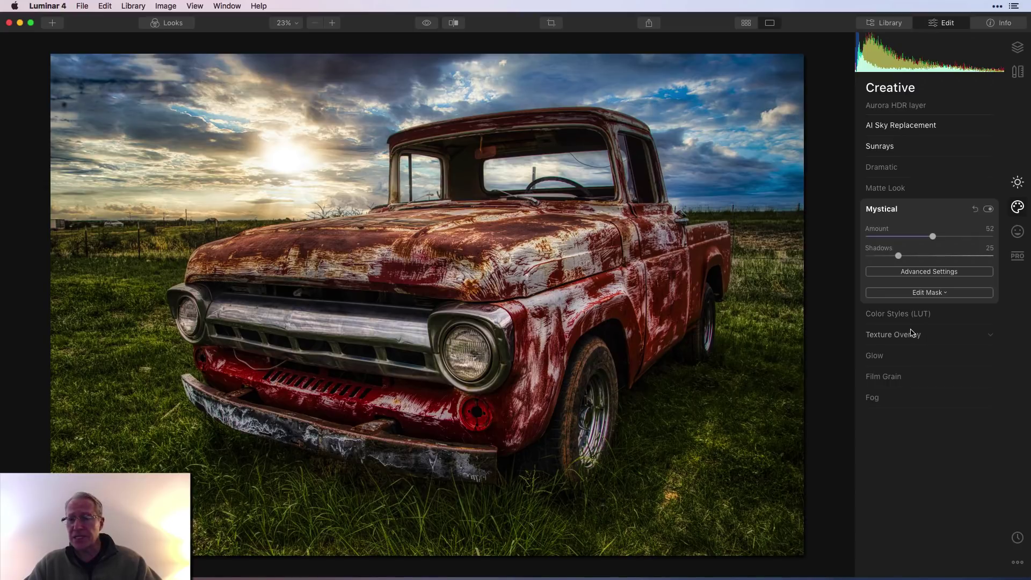
Choose the Soft Focus Bright glow type and set Glow Amount to 29
{"action": "left_click", "coordinate": [895, 359]}
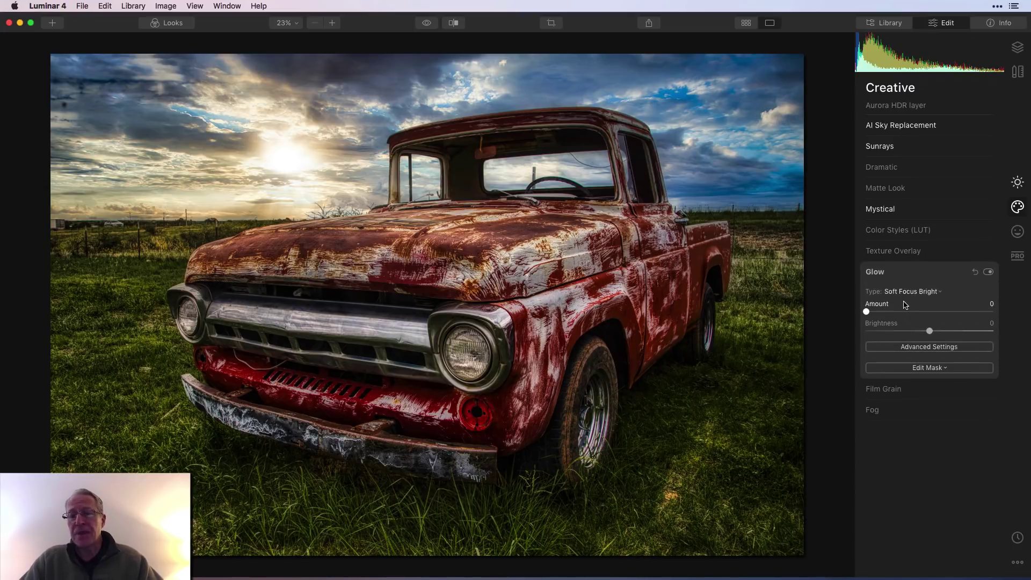
{"action": "left_click", "coordinate": [924, 293]}
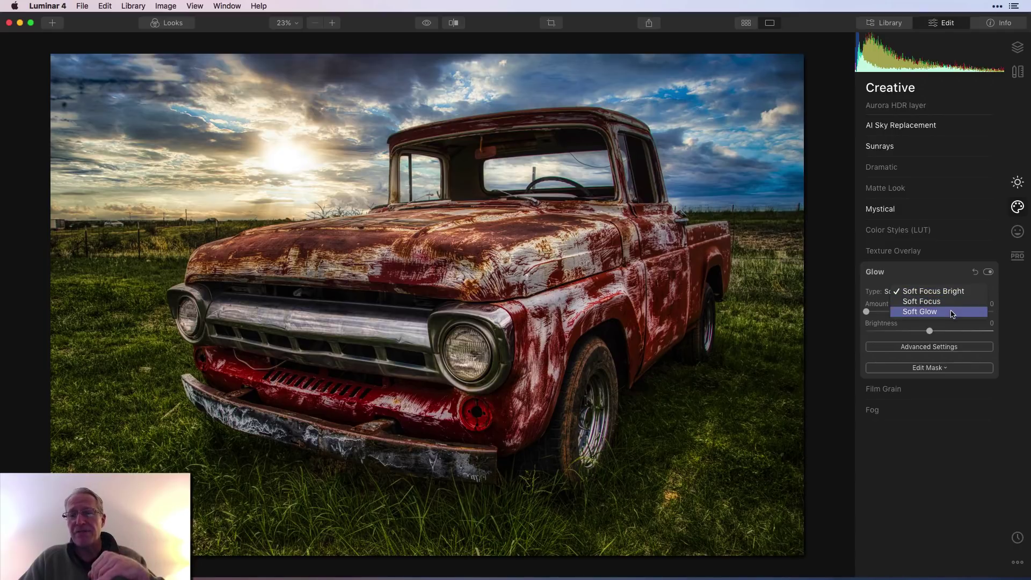
{"action": "left_click", "coordinate": [944, 292]}
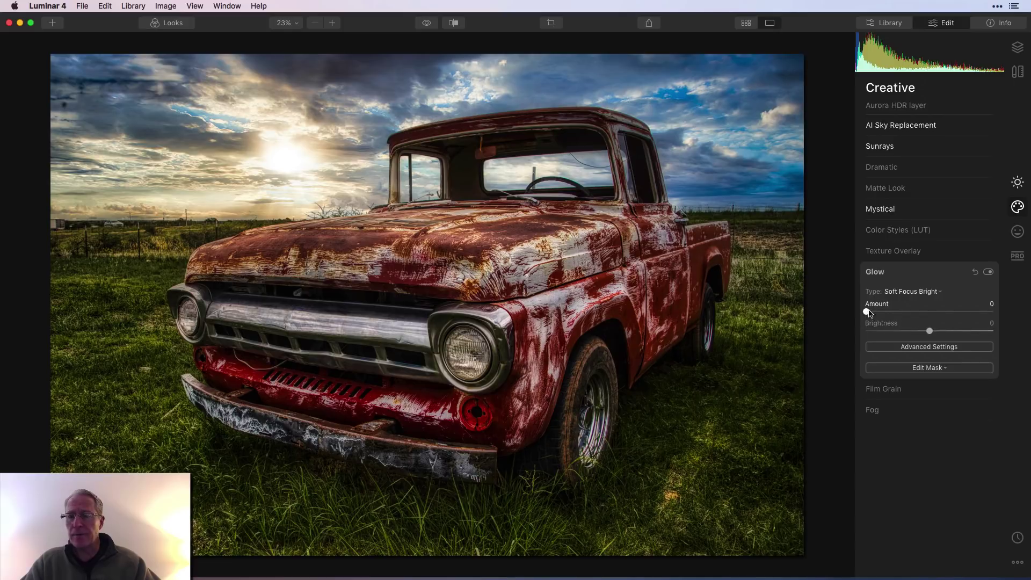
{"action": "left_click_drag", "start_coordinate": [867, 311], "coordinate": [906, 316]}
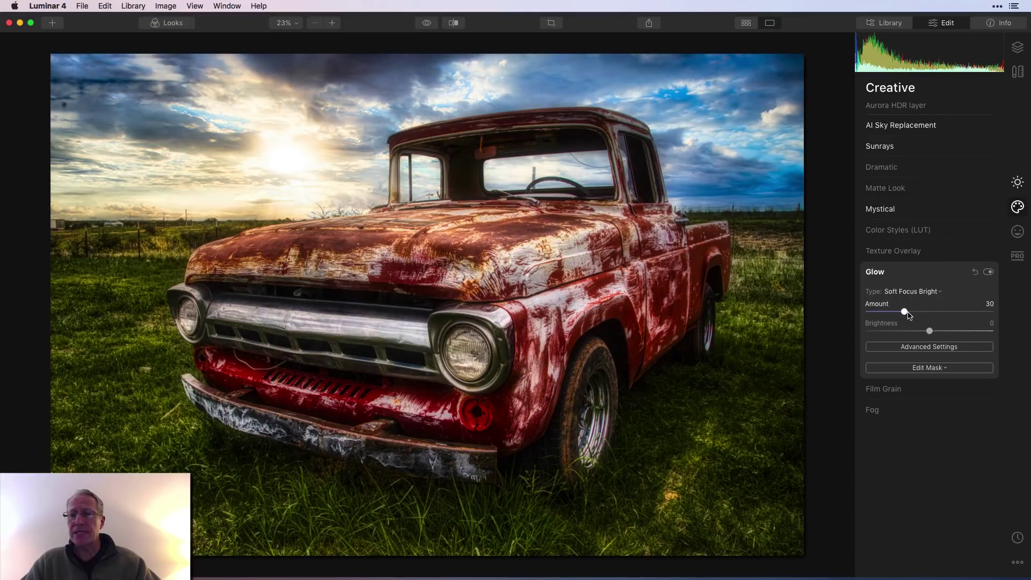
{"action": "left_click_drag", "start_coordinate": [908, 316], "coordinate": [907, 315]}
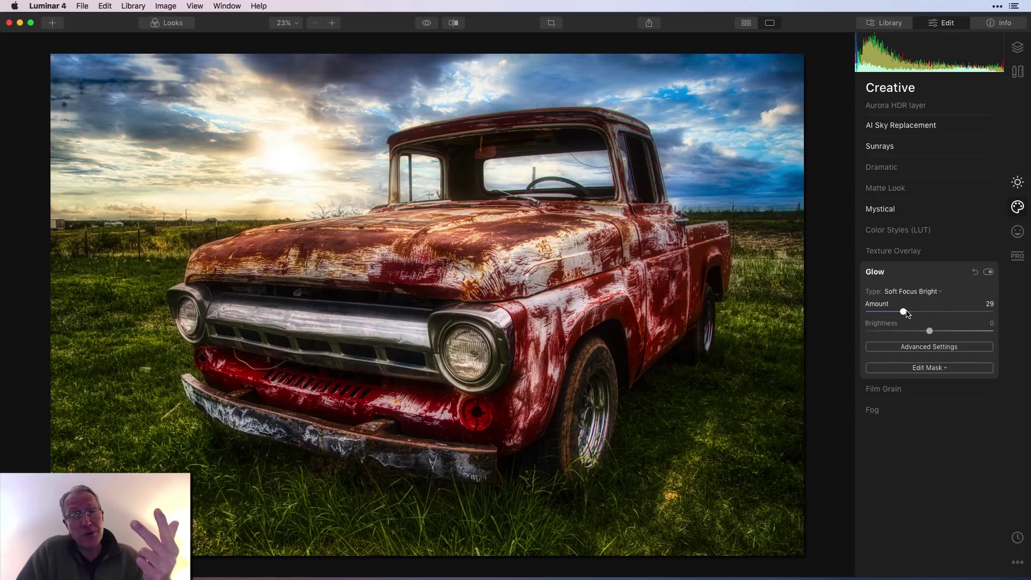
Compare the photo with Glow off and on, then collapse the Glow panel
{"action": "left_click", "coordinate": [988, 272]}
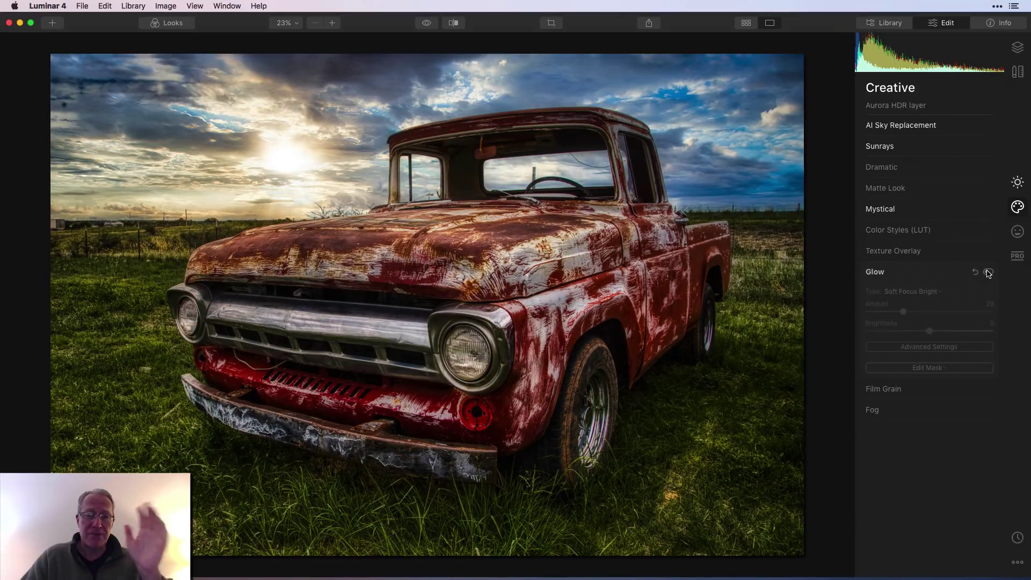
{"action": "left_click", "coordinate": [988, 273]}
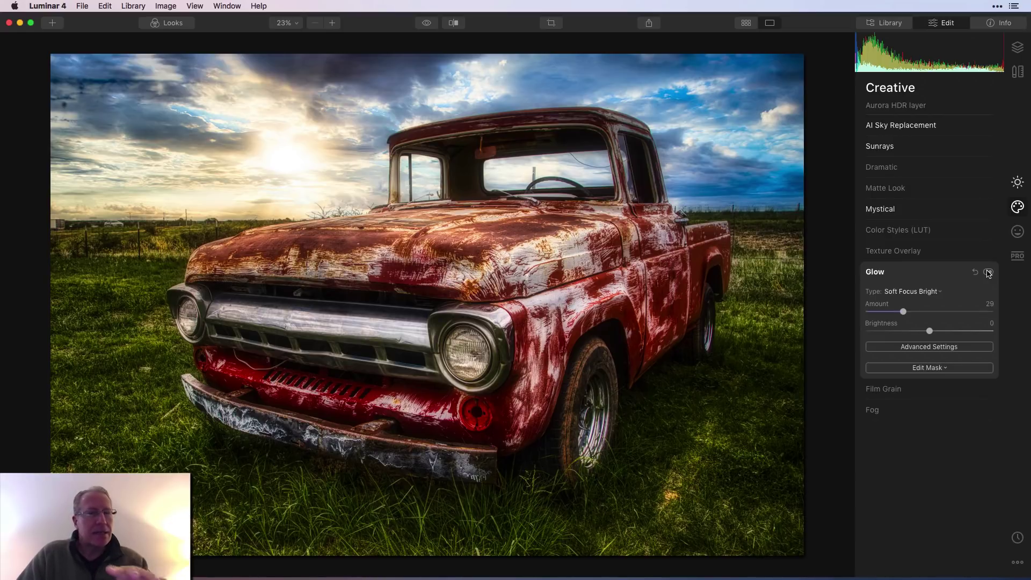
{"action": "left_click", "coordinate": [954, 274]}
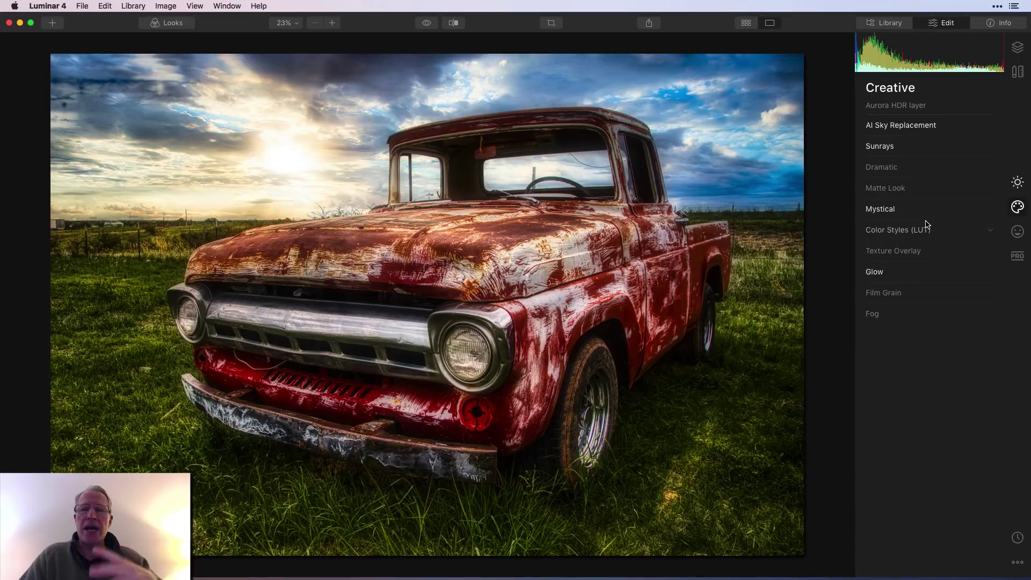
{"action": "left_click", "coordinate": [428, 24]}
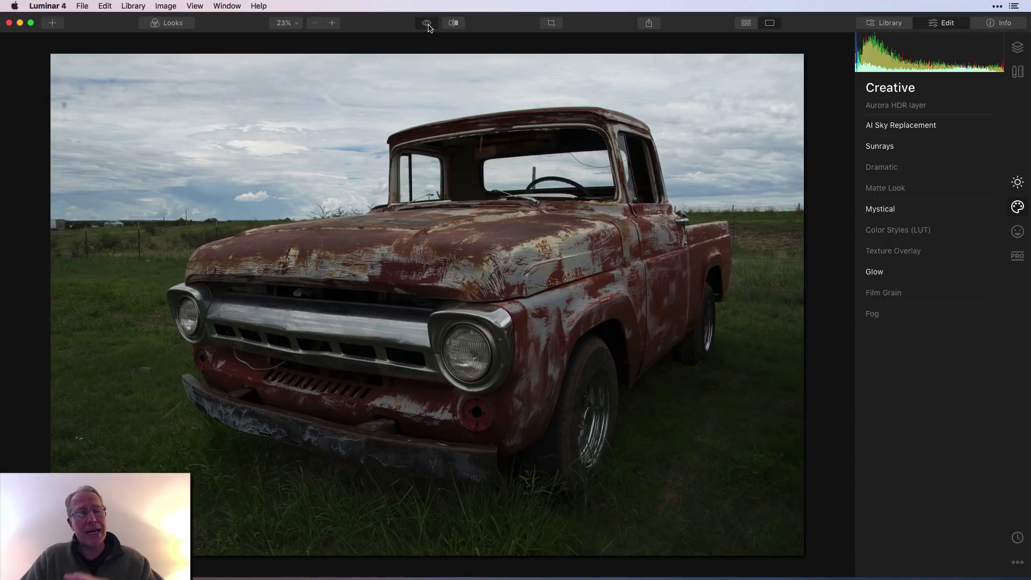
{"action": "left_click", "coordinate": [428, 25]}
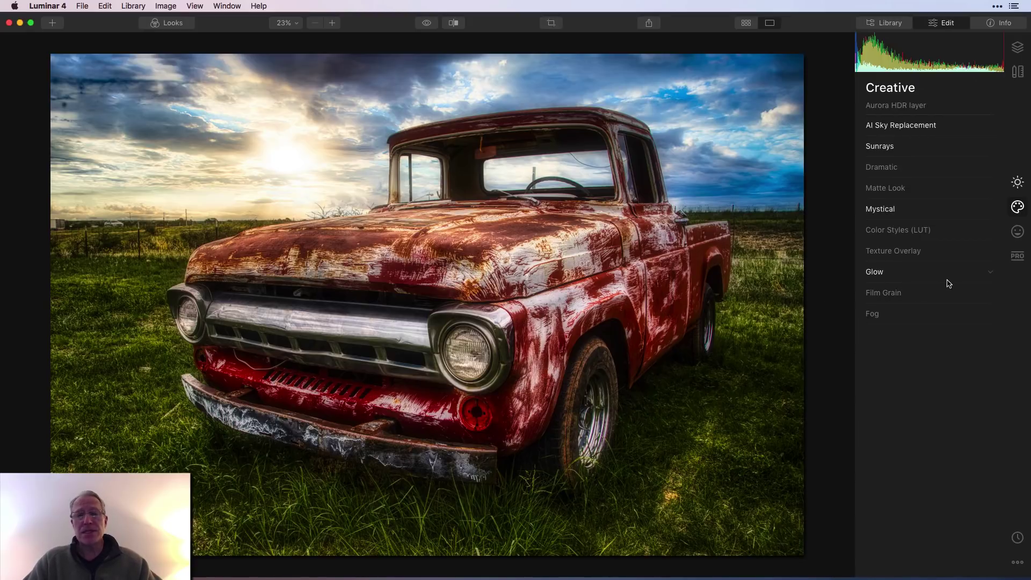
Open Adjustable Gradient in the PRO tools and nudge its horizontal centre slightly higher
{"action": "left_click", "coordinate": [1018, 233]}
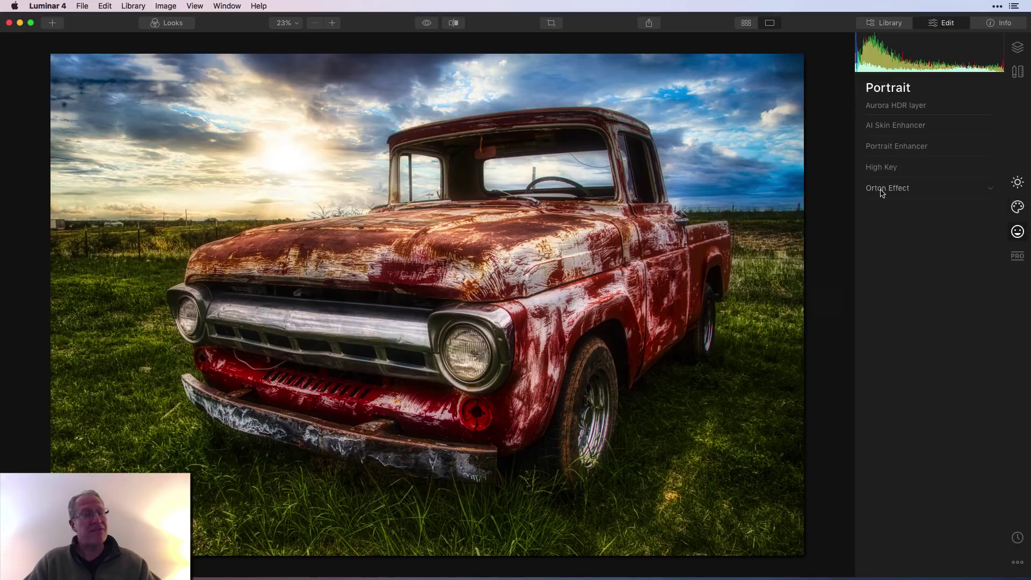
{"action": "left_click", "coordinate": [1017, 257]}
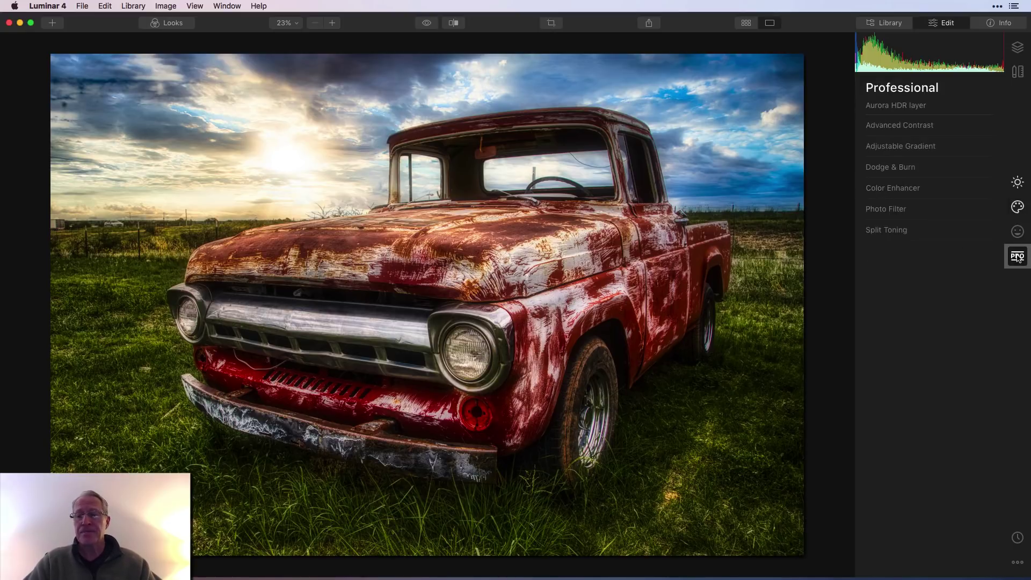
{"action": "left_click", "coordinate": [919, 148]}
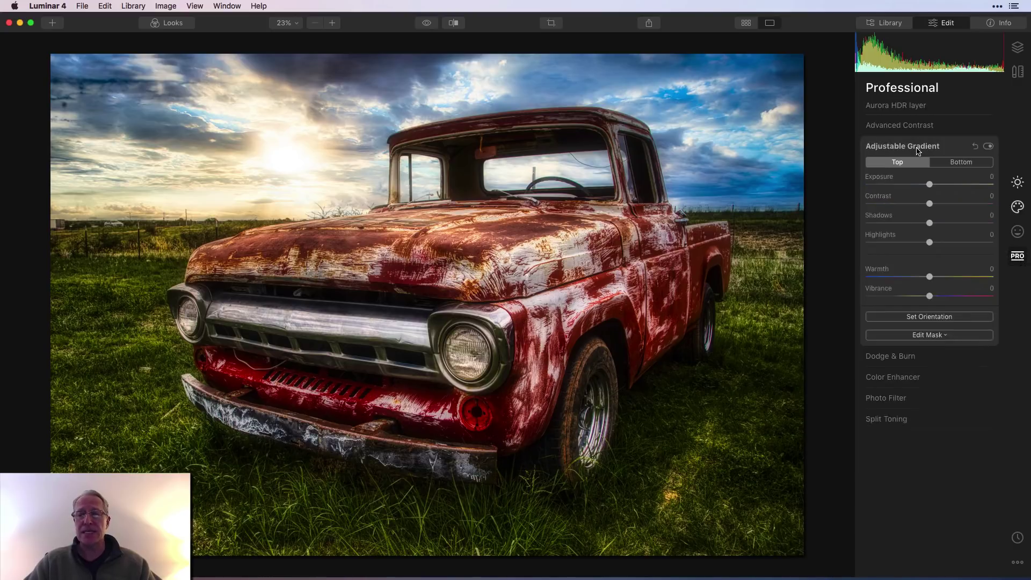
{"action": "left_click", "coordinate": [922, 317]}
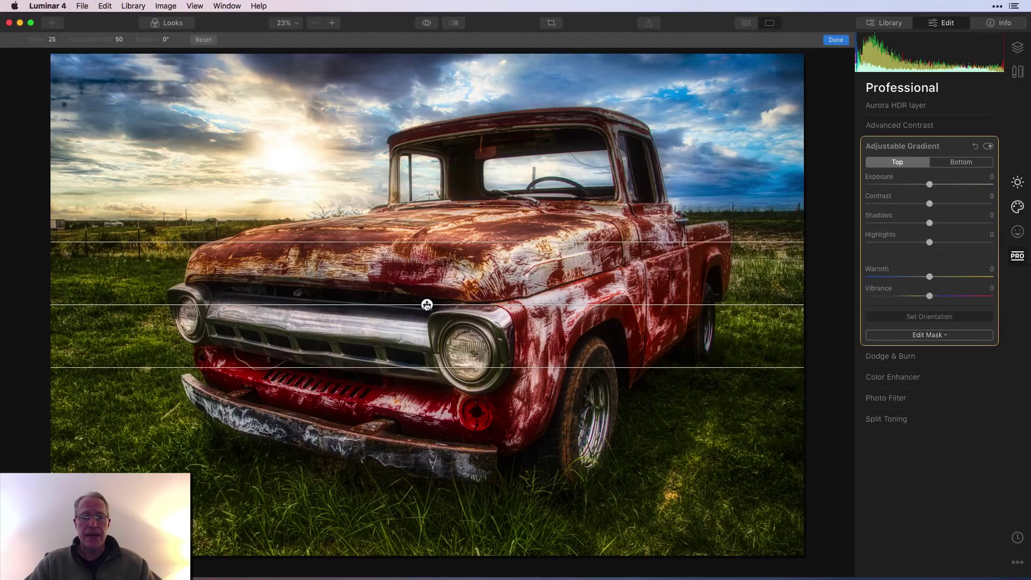
{"action": "left_click_drag", "start_coordinate": [426, 304], "coordinate": [430, 268]}
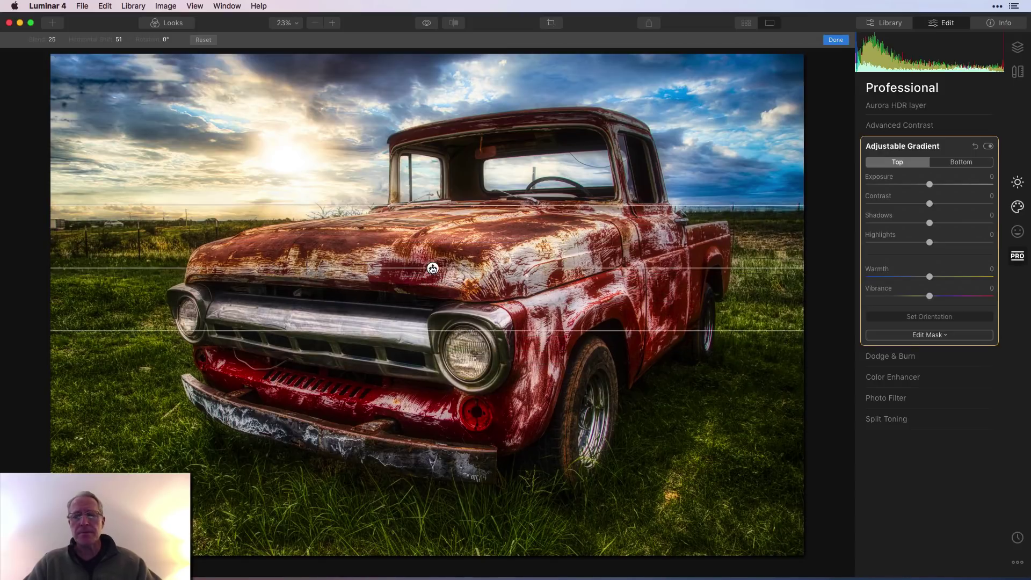
Confirm the gradient placement and raise the Bottom half's Exposure to 30
{"action": "left_click", "coordinate": [830, 41]}
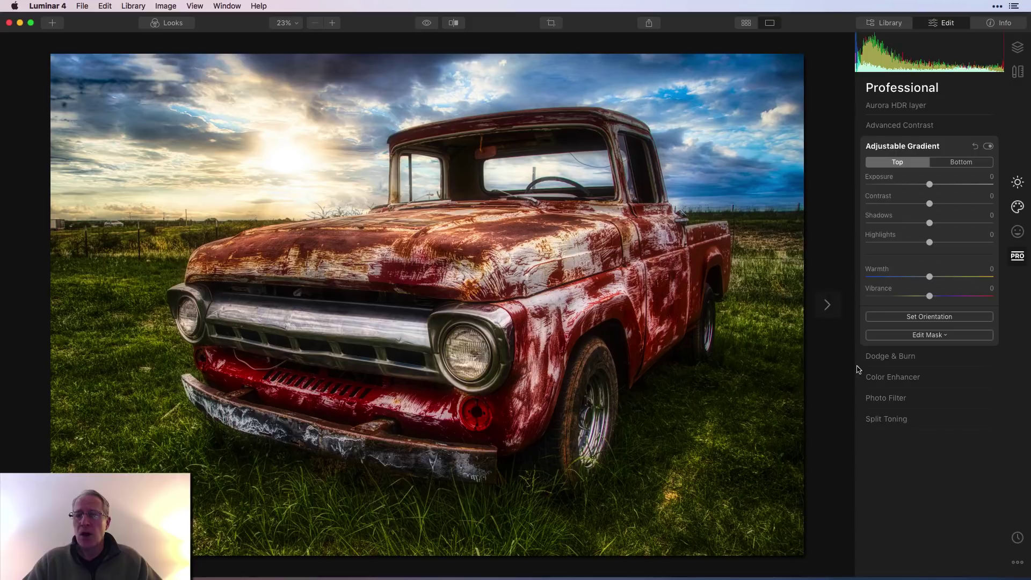
{"action": "left_click", "coordinate": [961, 162]}
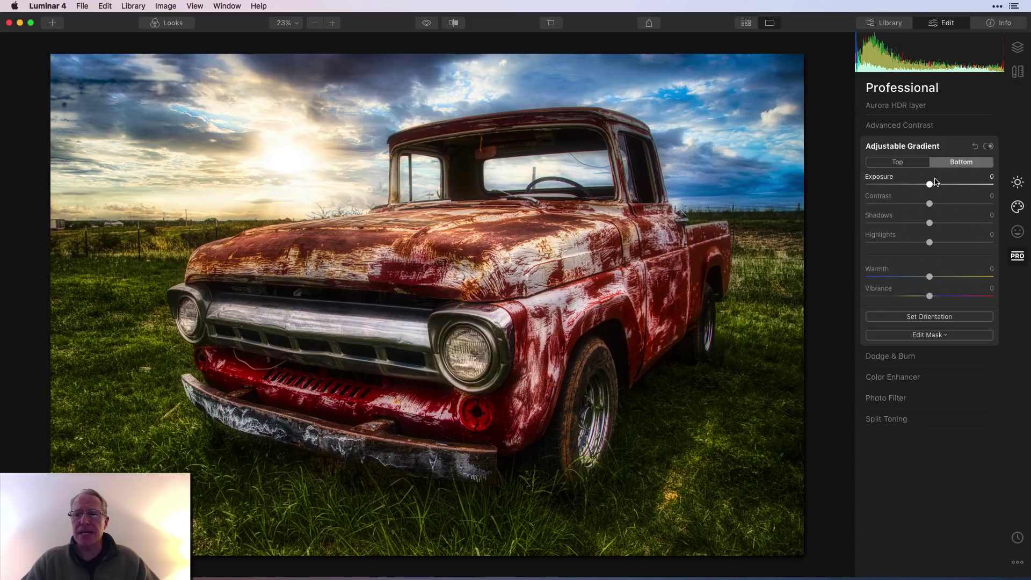
{"action": "left_click_drag", "start_coordinate": [930, 185], "coordinate": [943, 187]}
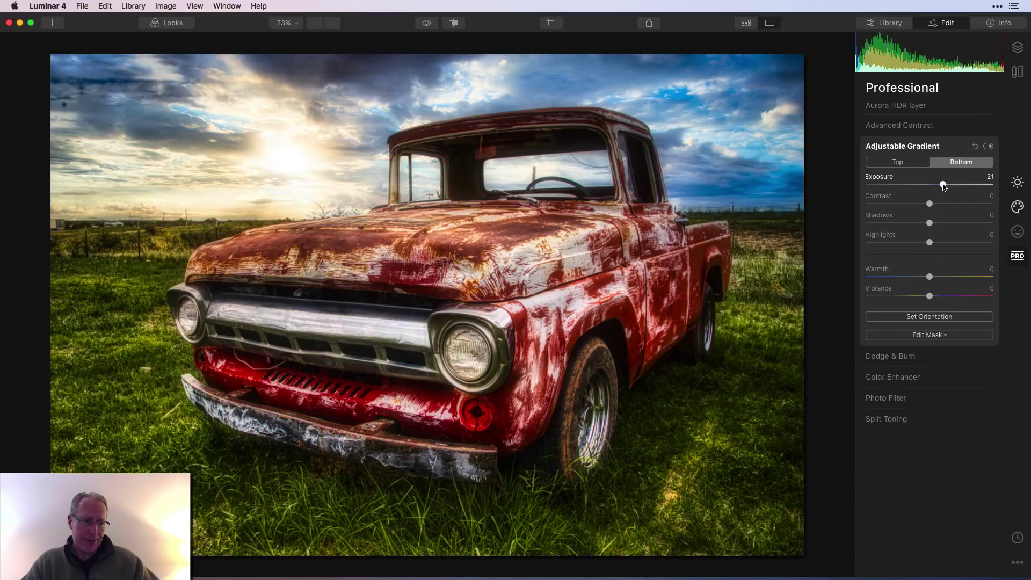
{"action": "left_click_drag", "start_coordinate": [943, 187], "coordinate": [949, 187]}
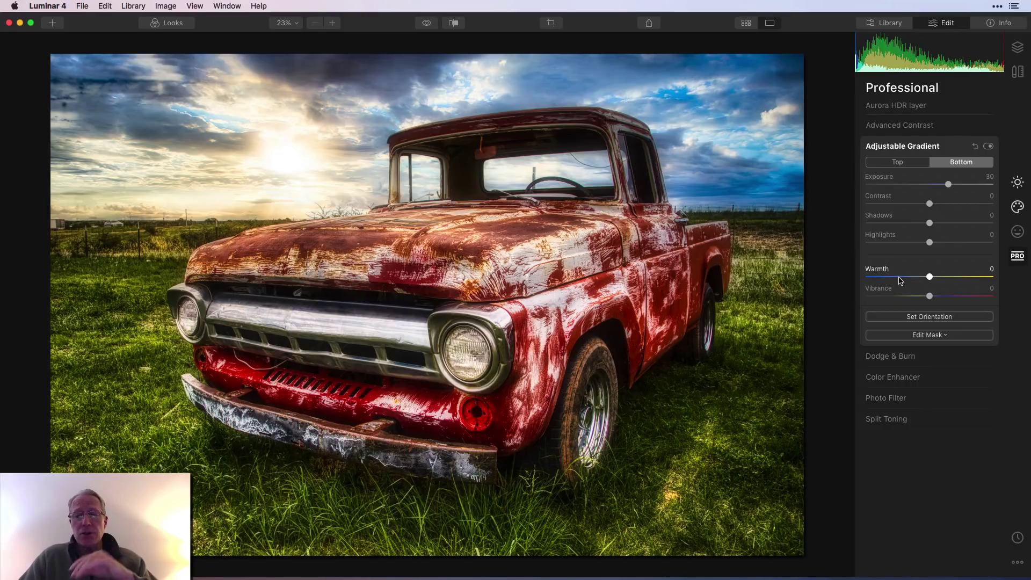
Set the gradient's Bottom Warmth to -48 and Vibrance to -22, then collapse the module
{"action": "left_click", "coordinate": [907, 277]}
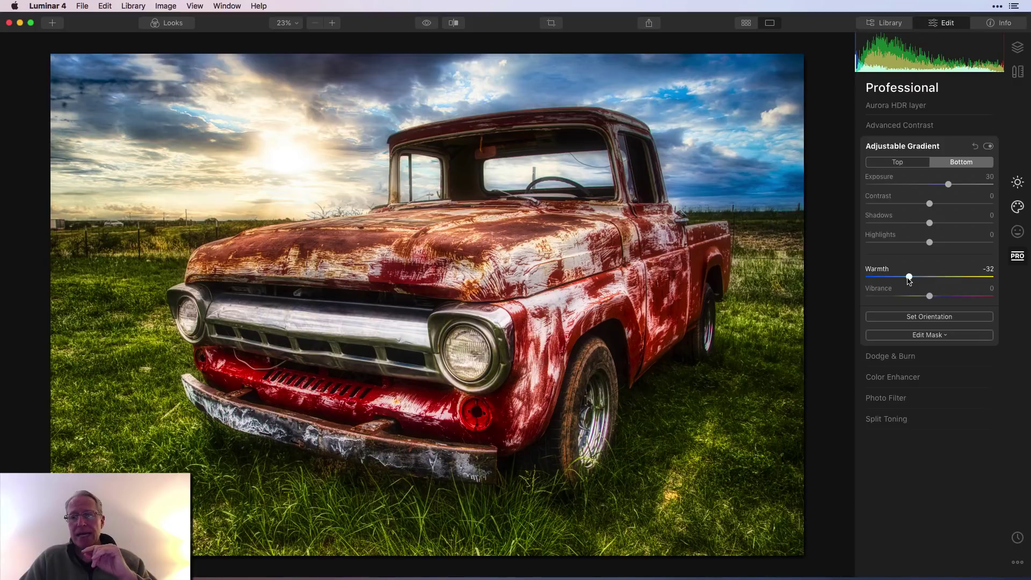
{"action": "left_click_drag", "start_coordinate": [909, 279], "coordinate": [972, 277]}
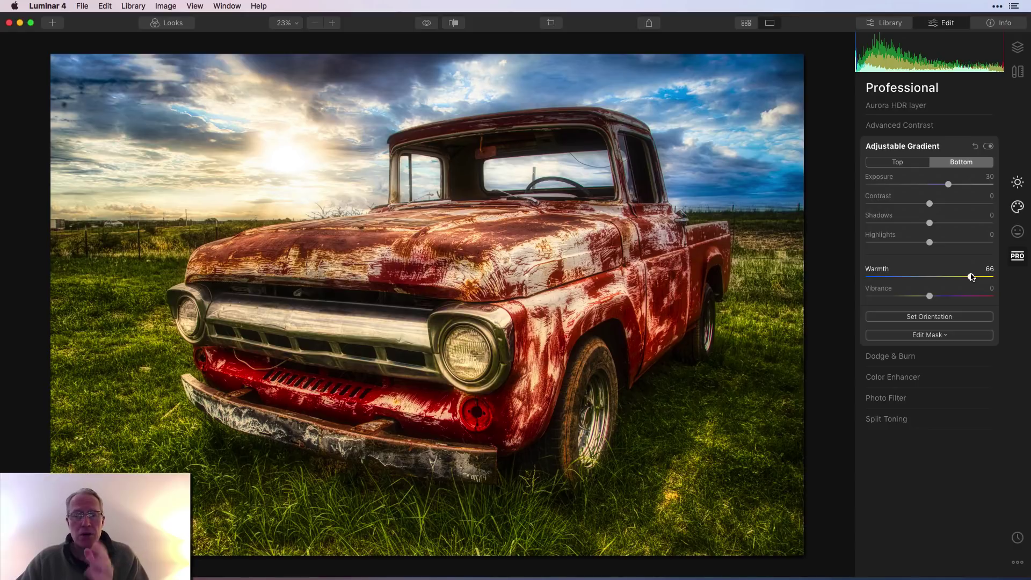
{"action": "left_click_drag", "start_coordinate": [972, 276], "coordinate": [903, 278]}
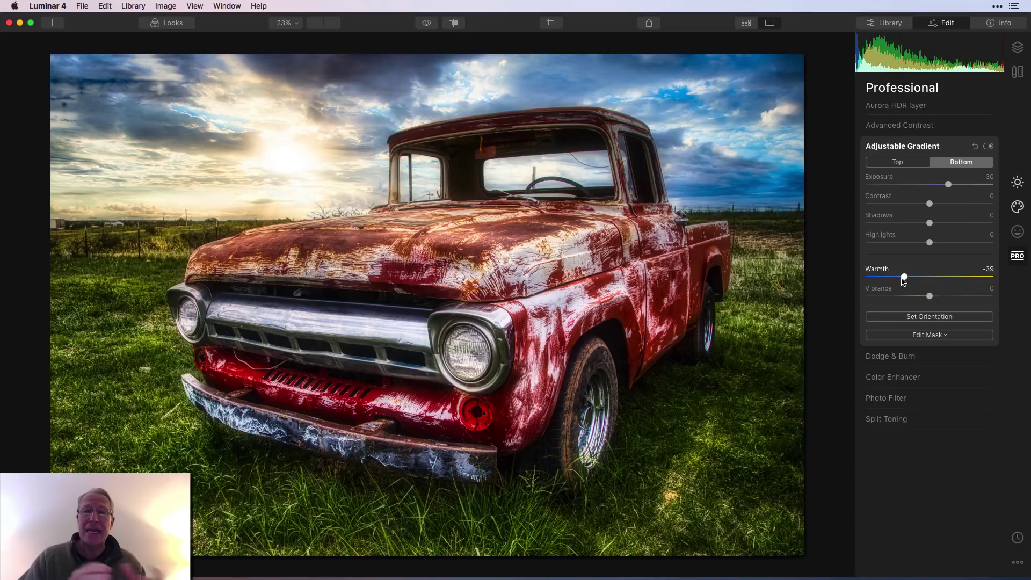
{"action": "left_click_drag", "start_coordinate": [904, 280], "coordinate": [897, 282]}
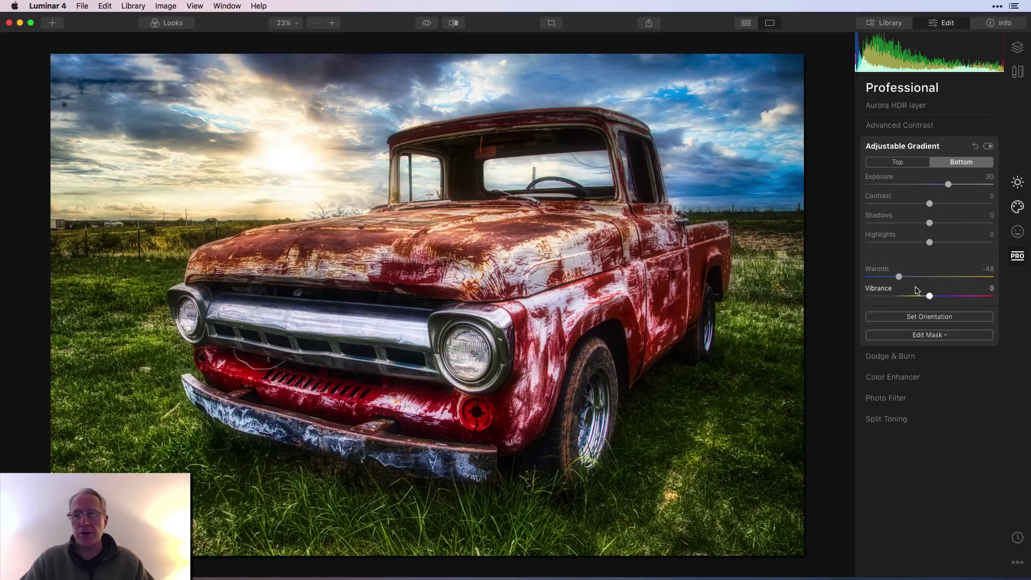
{"action": "left_click_drag", "start_coordinate": [930, 297], "coordinate": [915, 297]}
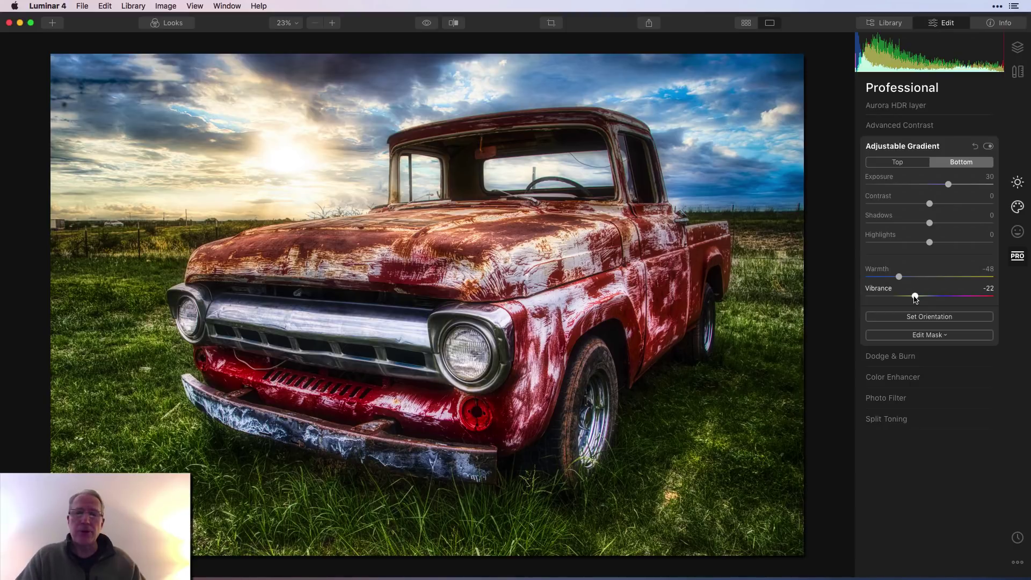
{"action": "left_click", "coordinate": [955, 146]}
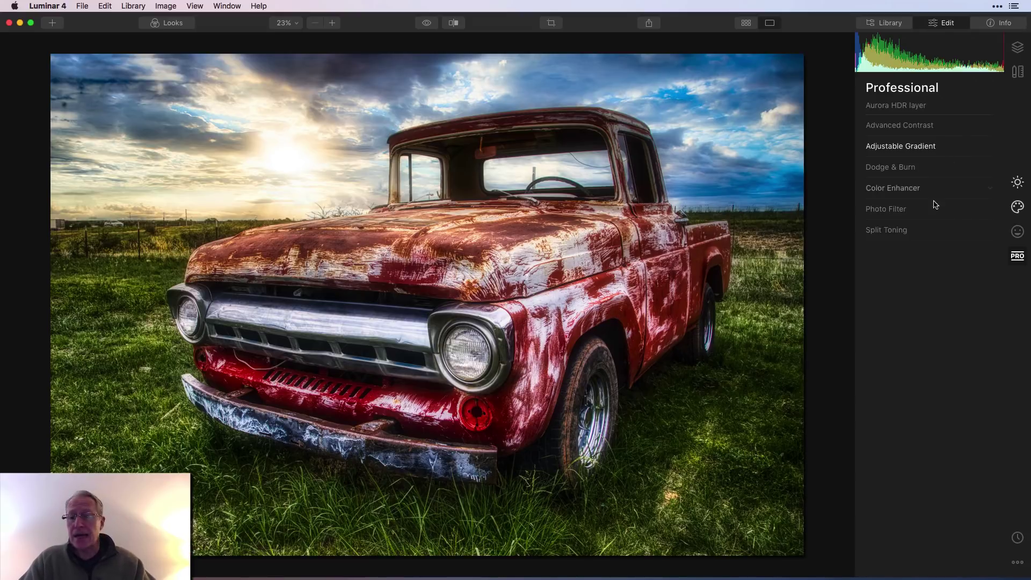
Set Split Toning Highlights Saturation to 30, compare it off and on, and collapse it
{"action": "left_click", "coordinate": [920, 236]}
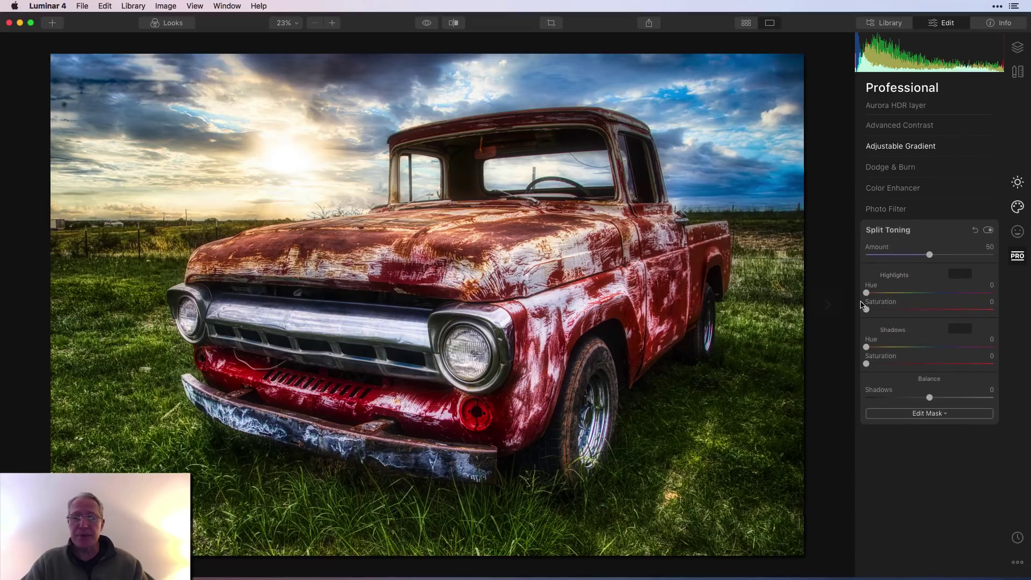
{"action": "left_click_drag", "start_coordinate": [866, 309], "coordinate": [908, 315]}
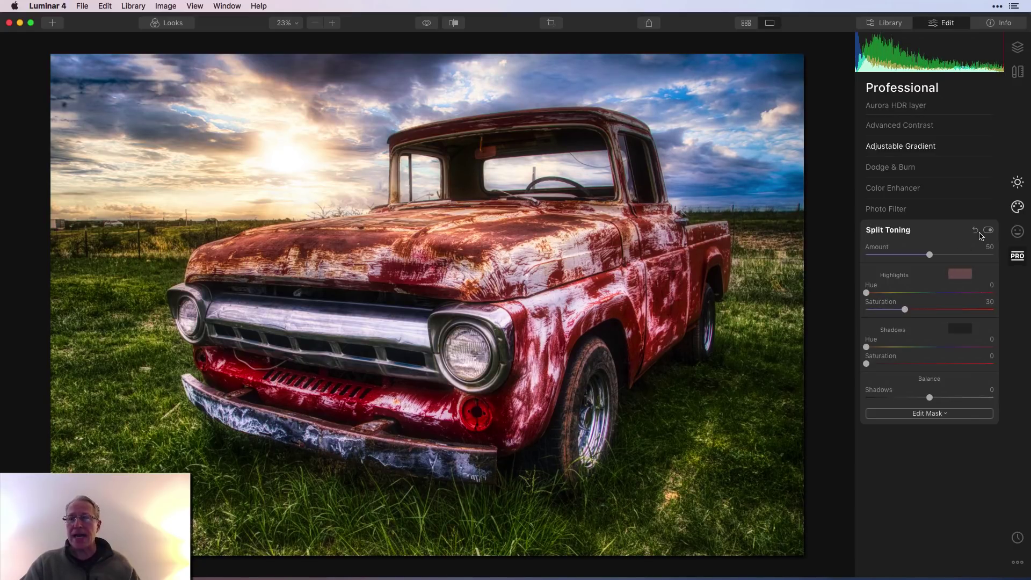
{"action": "left_click", "coordinate": [988, 232]}
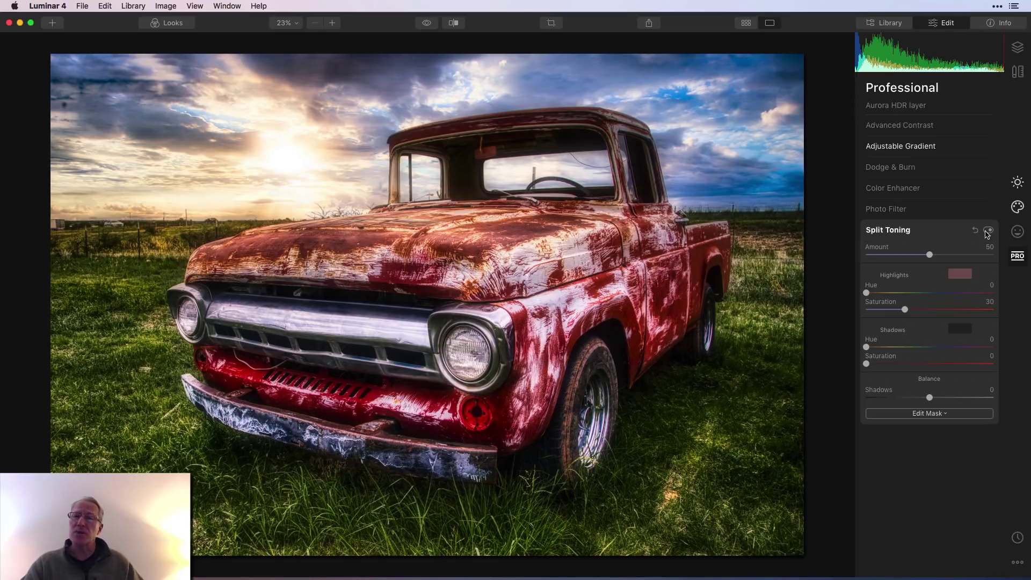
{"action": "left_click", "coordinate": [987, 232]}
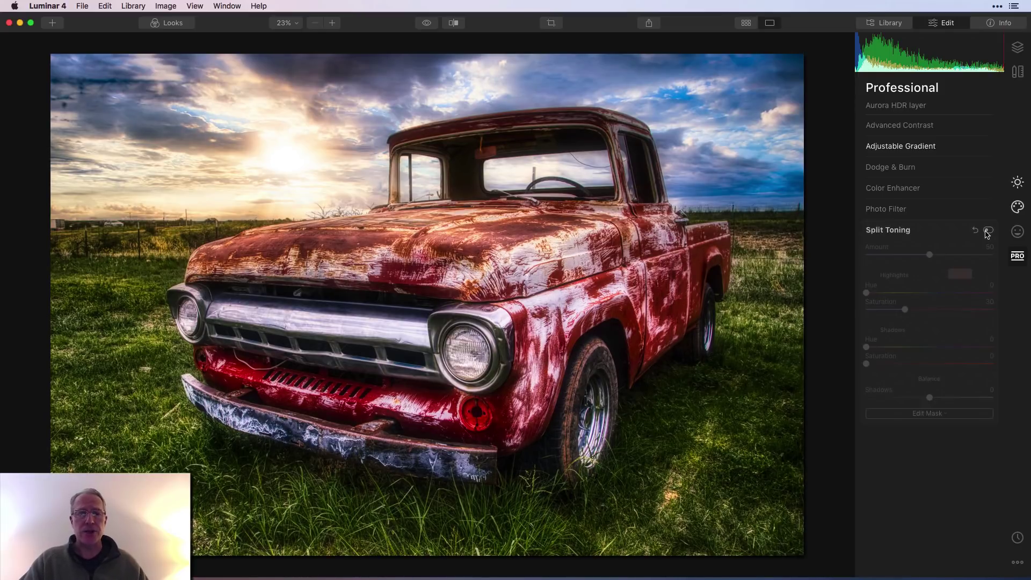
{"action": "left_click", "coordinate": [987, 233]}
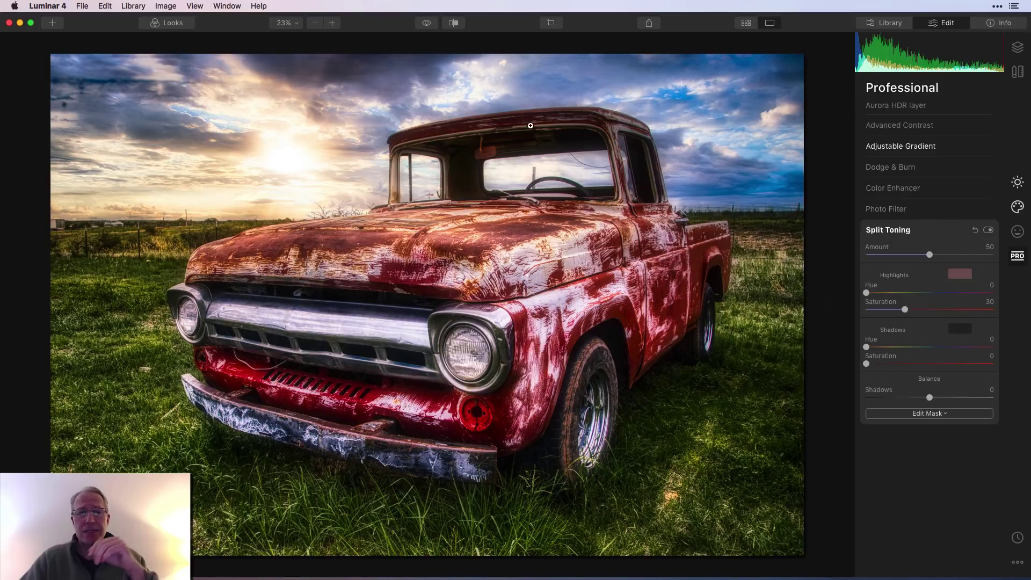
{"action": "left_click", "coordinate": [945, 231]}
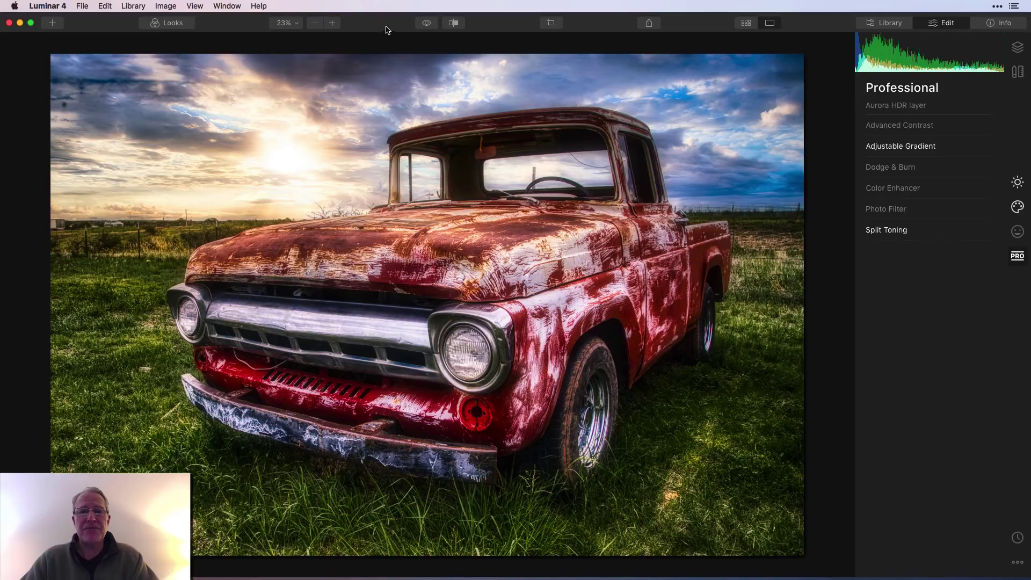
{"action": "left_click", "coordinate": [426, 23]}
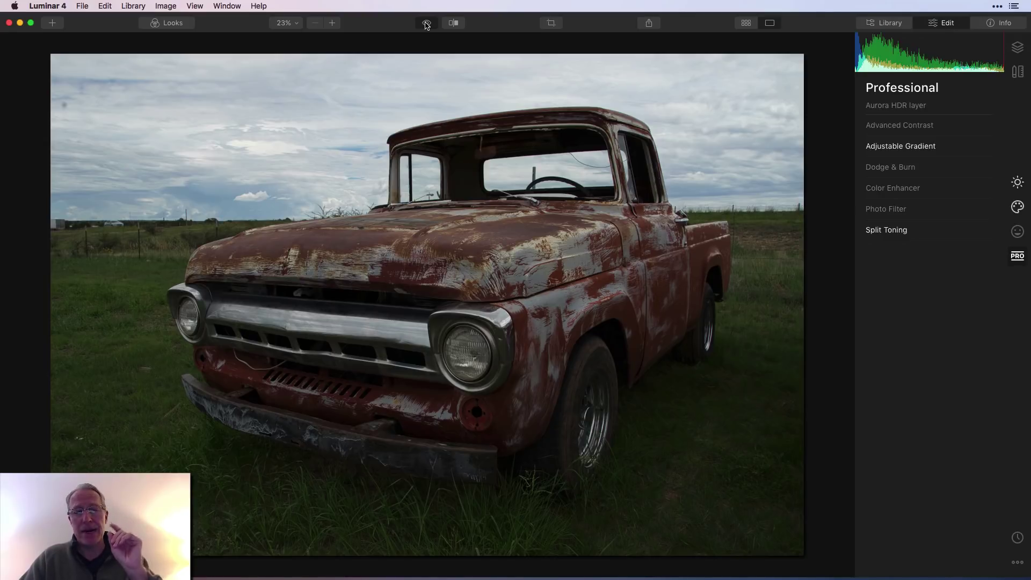
{"action": "left_click", "coordinate": [427, 24]}
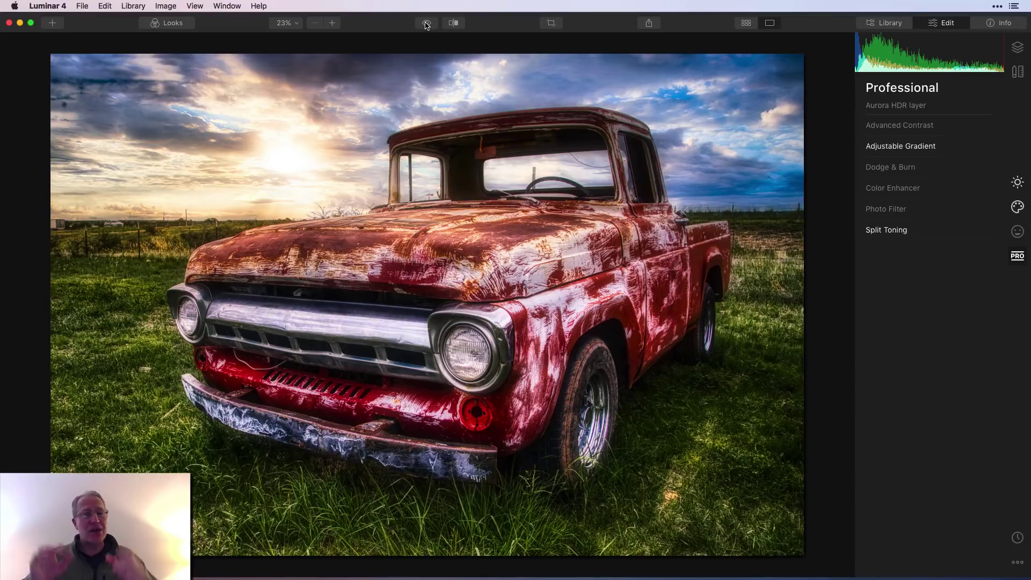